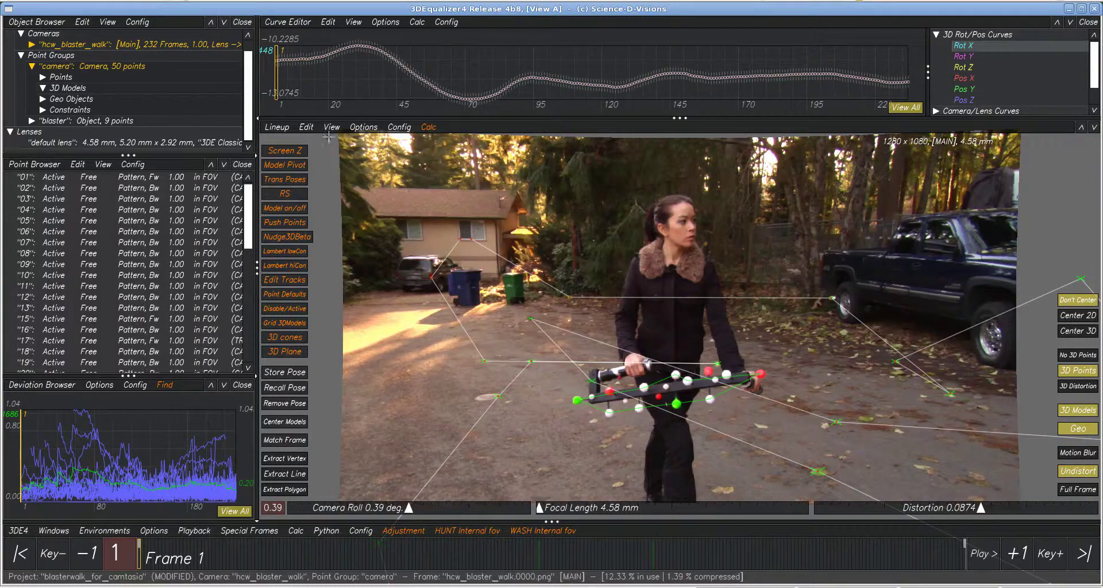
# - Launch the 3DModel Grid Creator script from the Lineup Edit menu
pyautogui.click(307, 128)
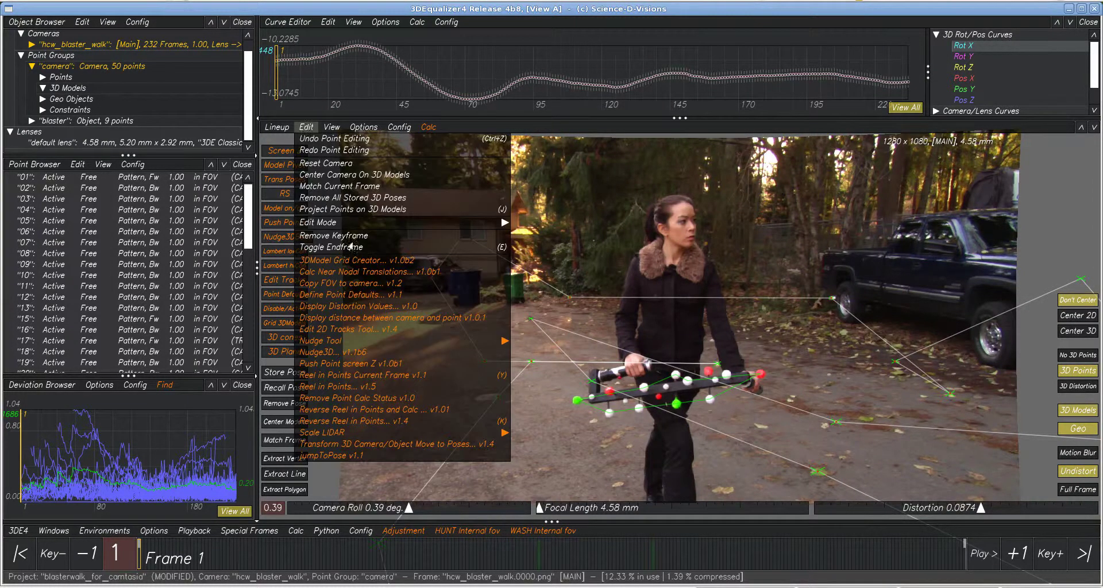
pyautogui.click(357, 260)
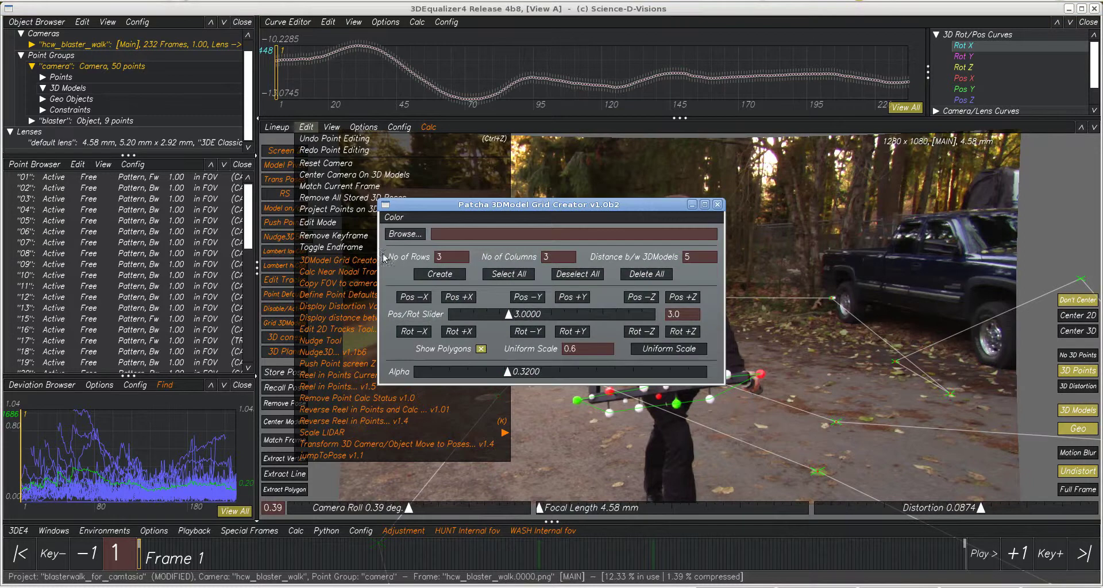
# - Load sphere.obj as the Grid Creator's model and set the row count to 3
pyautogui.click(413, 236)
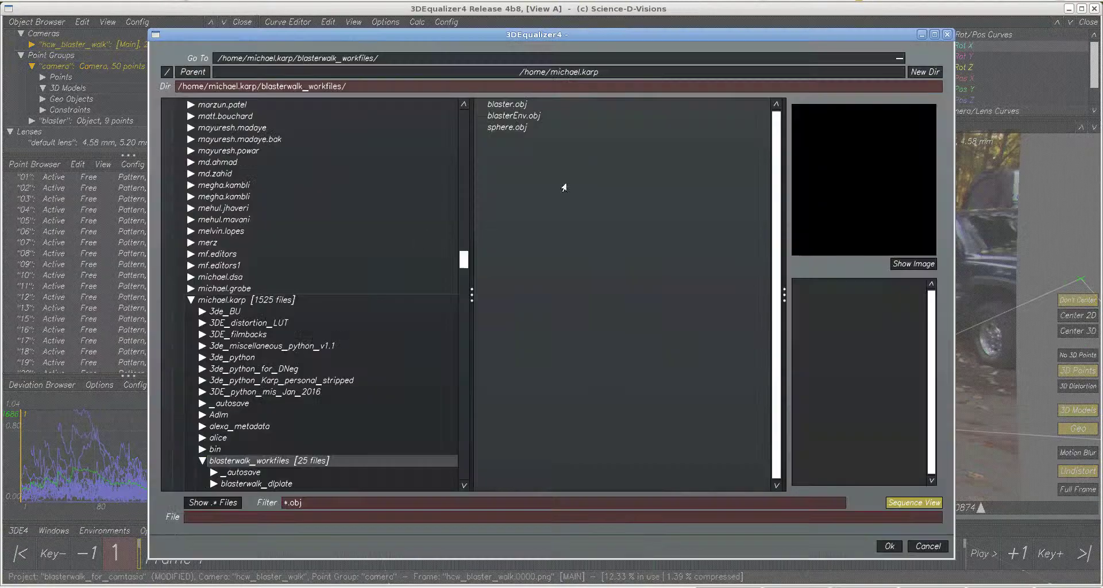
pyautogui.doubleClick(508, 127)
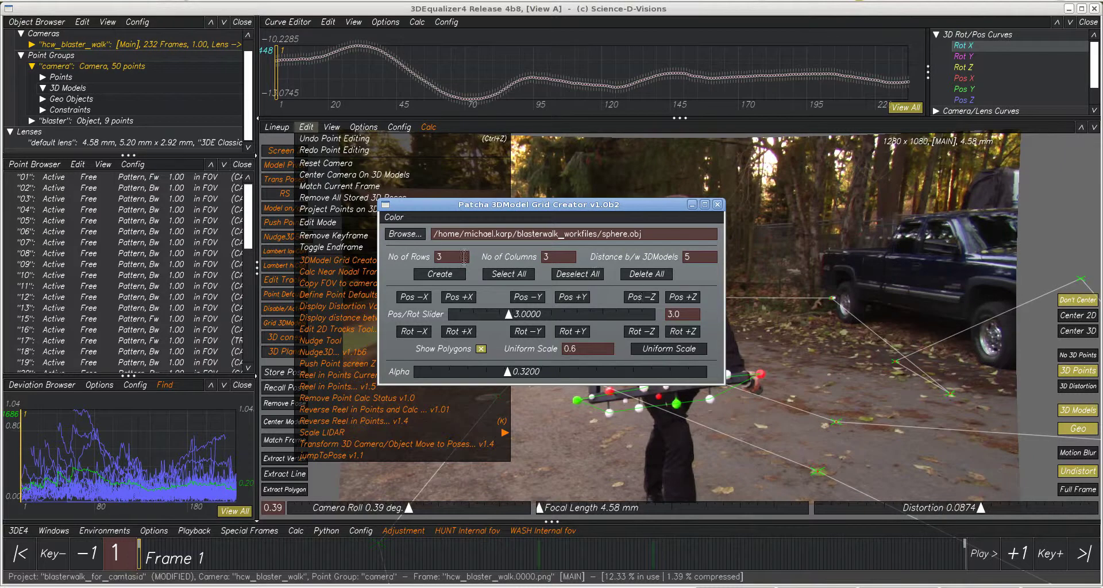
pyautogui.click(438, 256)
pyautogui.write('3')
# - Create the 3×3 sphere grid and move the Grid Creator off the footage
pyautogui.click(442, 274)
pyautogui.moveTo(611, 206); pyautogui.dragTo(195, 206)
pyautogui.click(610, 263)
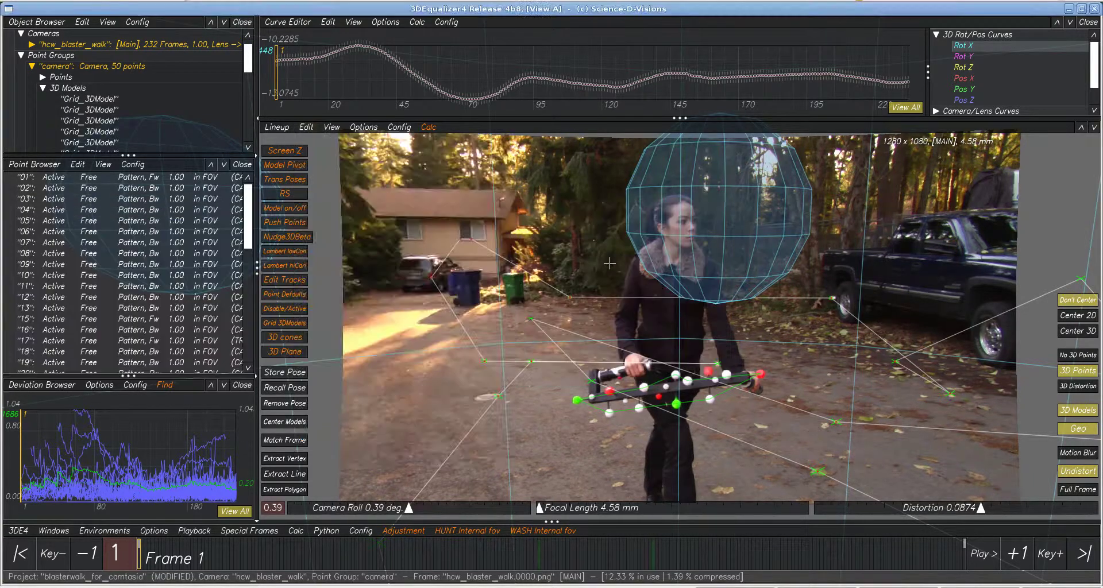
# - Check the grid in the 3D Orientation view across the shot, then return to Lineup
pyautogui.press('F6')
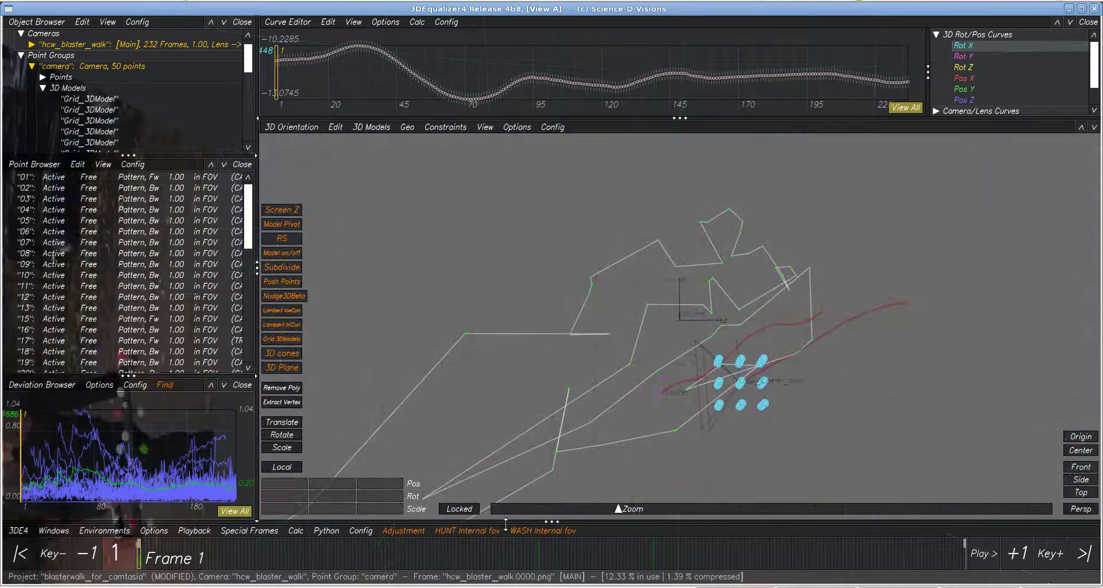
pyautogui.moveTo(149, 557)
pyautogui.mouseDown()
pyautogui.moveTo(418, 556)
pyautogui.moveTo(136, 560)
pyautogui.mouseUp()
pyautogui.press('F5')
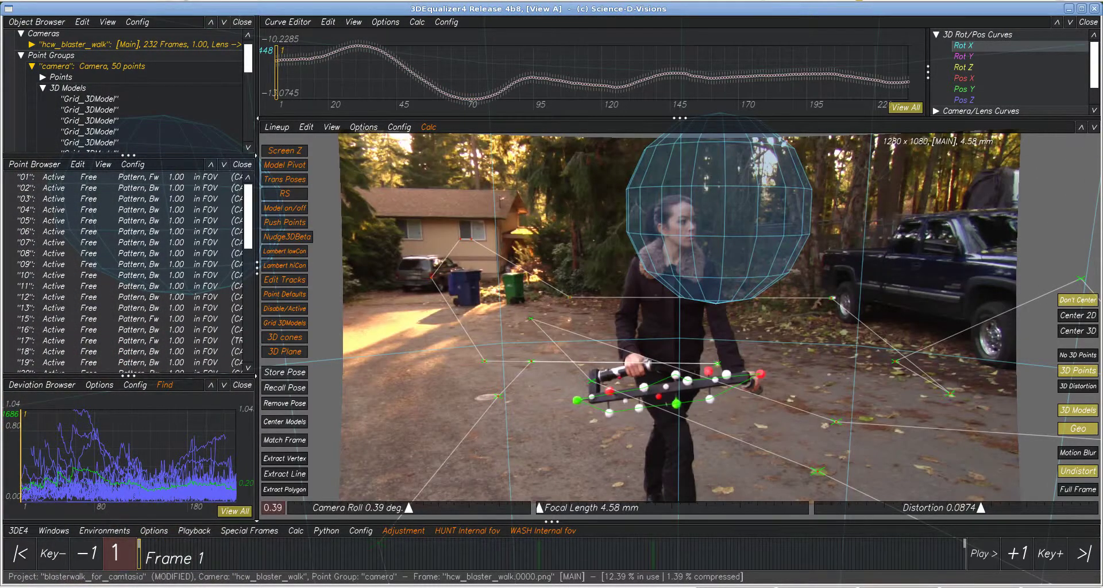
pyautogui.moveTo(255, 203); pyautogui.dragTo(471, 222)
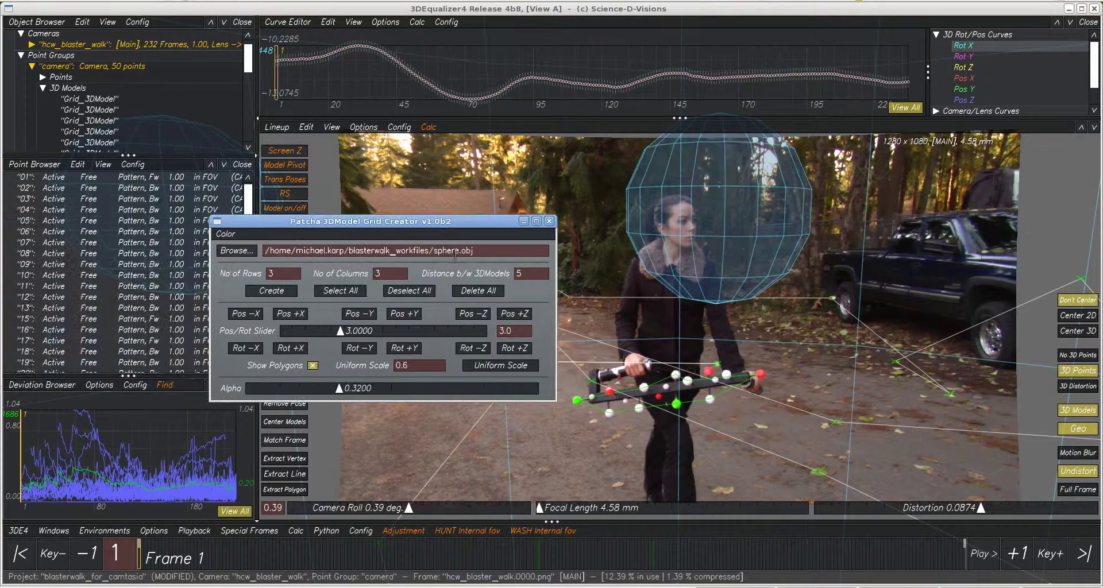
# - Shrink the spheres to uniform scale, shift the grid along X and rotate it around negative Y
pyautogui.click(498, 368)
pyautogui.moveTo(483, 222); pyautogui.dragTo(605, 255)
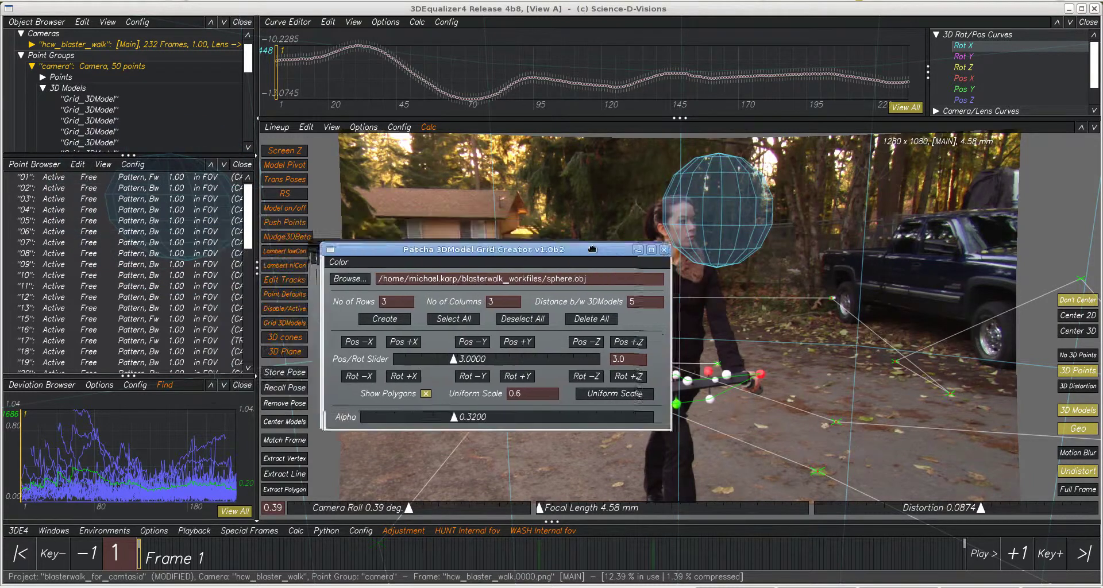
pyautogui.click(371, 348)
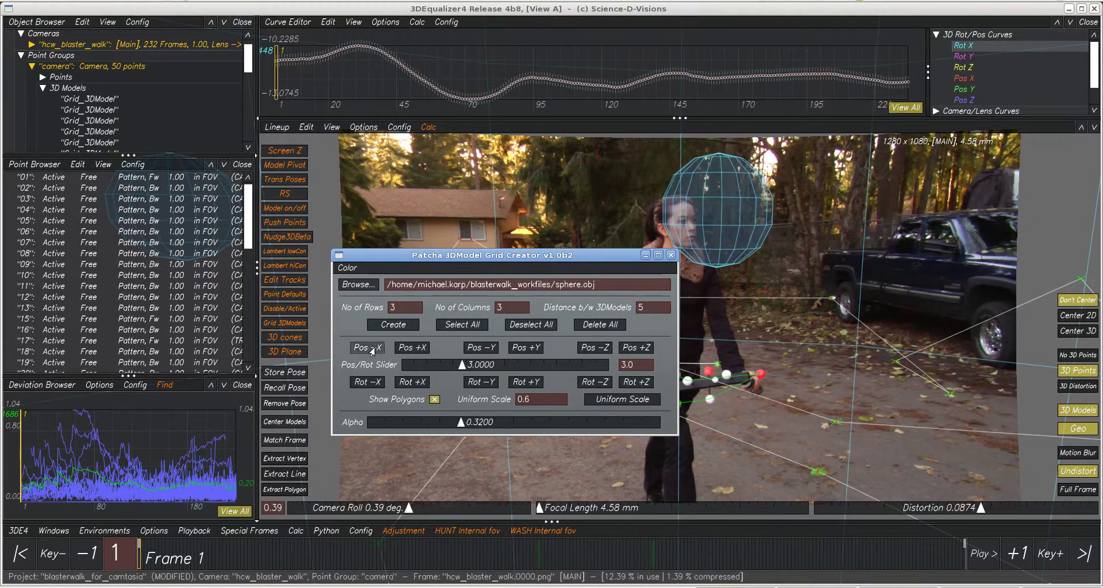
pyautogui.click(409, 348)
pyautogui.click(475, 383)
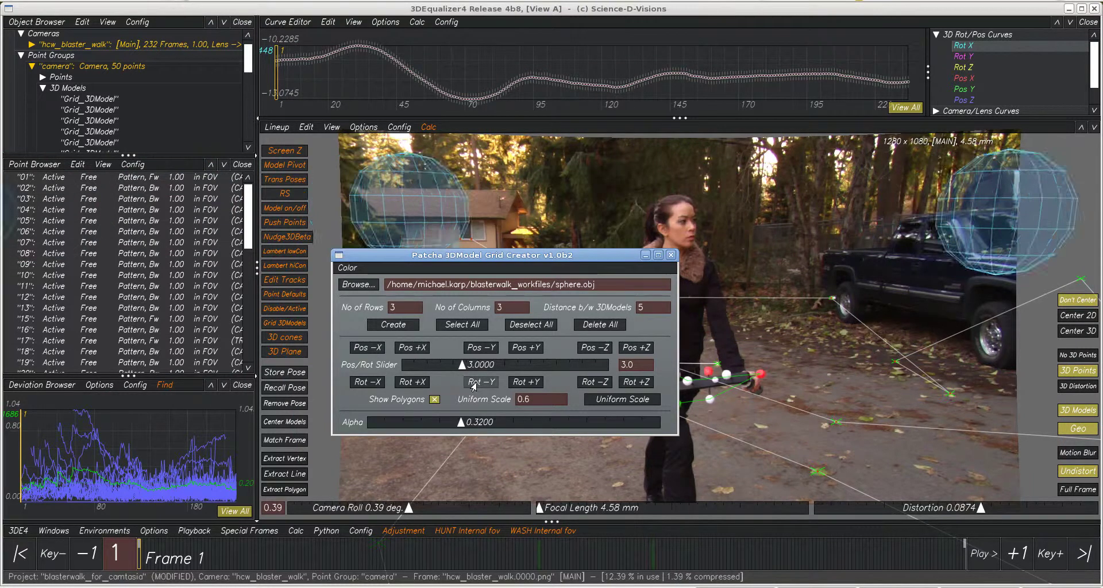
pyautogui.click(474, 383)
pyautogui.moveTo(409, 257); pyautogui.dragTo(393, 263)
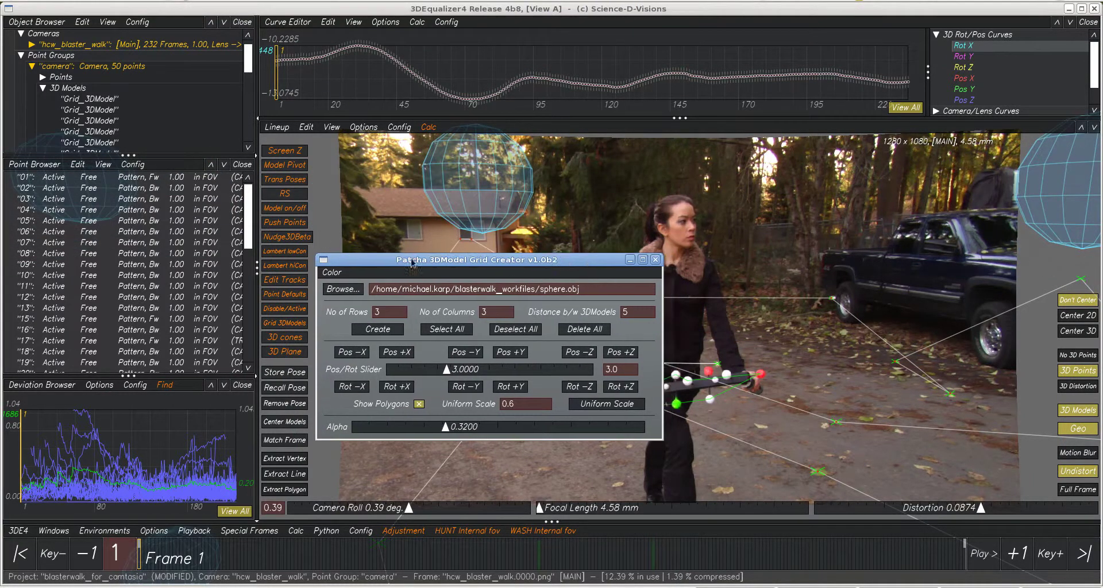
# - Switch the viewport to the 3D Orientation view of the sphere grid
pyautogui.click(326, 263)
pyautogui.click(519, 307)
pyautogui.click(740, 269)
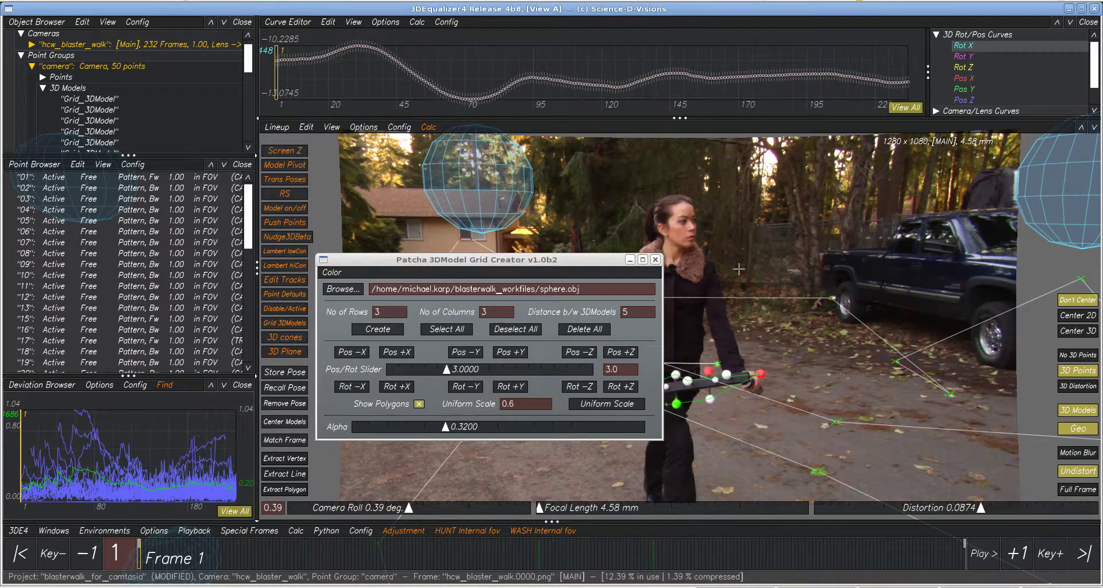
pyautogui.press('F6')
pyautogui.moveTo(554, 262); pyautogui.dragTo(440, 188)
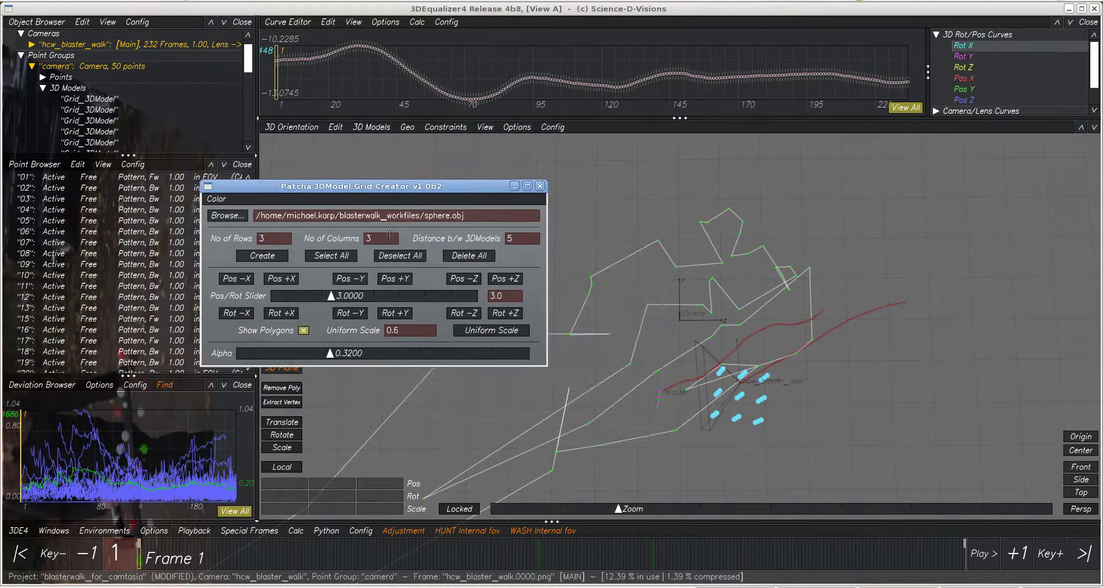
# - Nudge the grid along X and Y, rotate it, set alpha 0.3039 and show polygons
pyautogui.click(239, 281)
pyautogui.click(270, 281)
pyautogui.click(360, 280)
pyautogui.click(395, 280)
pyautogui.click(350, 313)
pyautogui.click(241, 315)
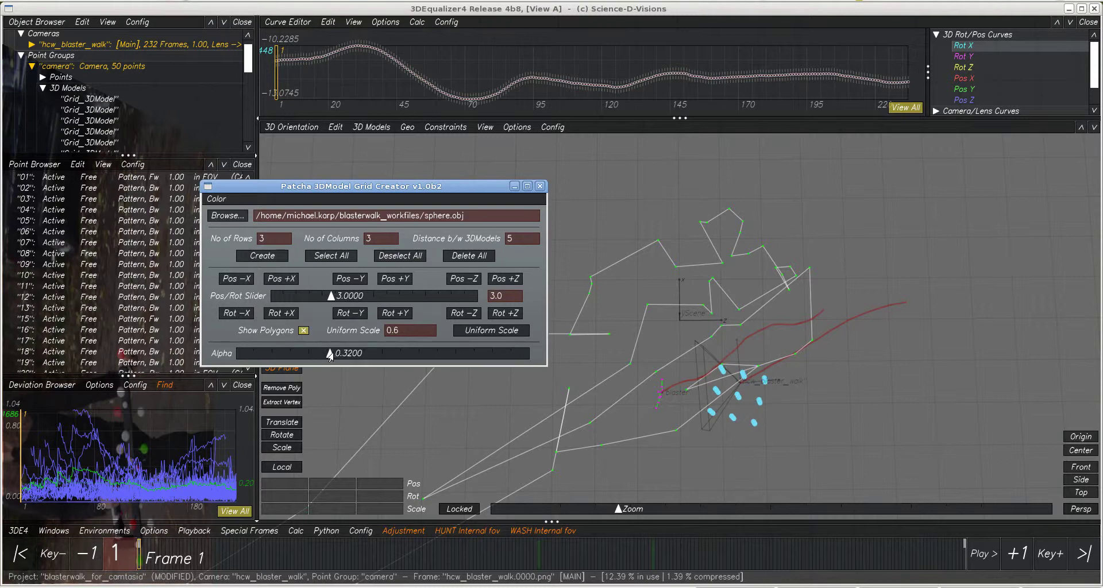
pyautogui.moveTo(329, 355)
pyautogui.mouseDown()
pyautogui.moveTo(270, 355)
pyautogui.moveTo(326, 354)
pyautogui.mouseUp()
pyautogui.click(303, 331)
# - Delete the 3×3 grid and create a 10 rows × 10 columns sphere grid, viewed in Lineup
pyautogui.click(469, 257)
pyautogui.doubleClick(258, 237)
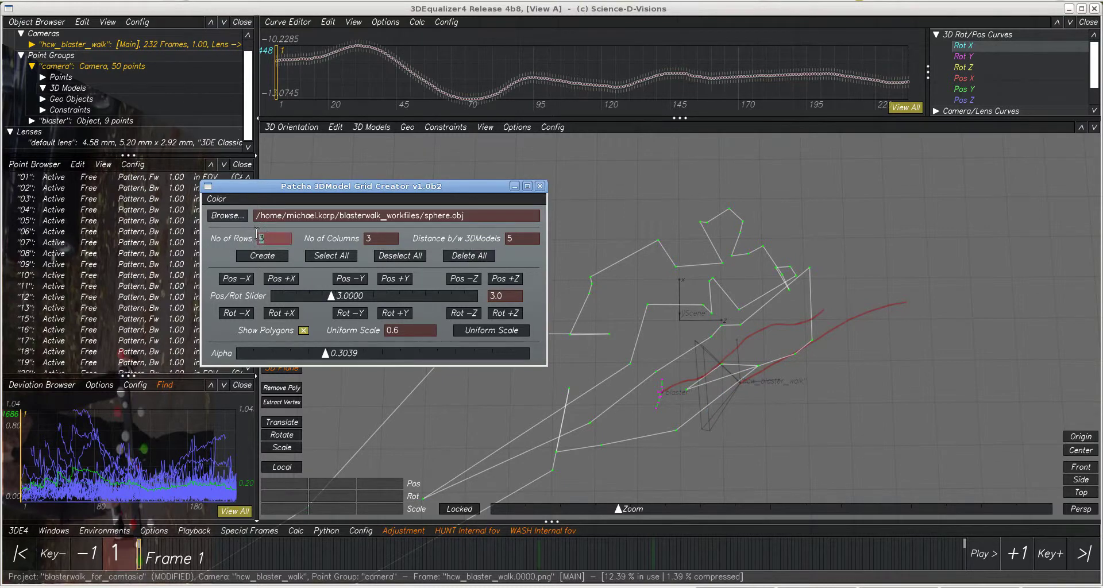
pyautogui.write('10')
pyautogui.doubleClick(374, 237)
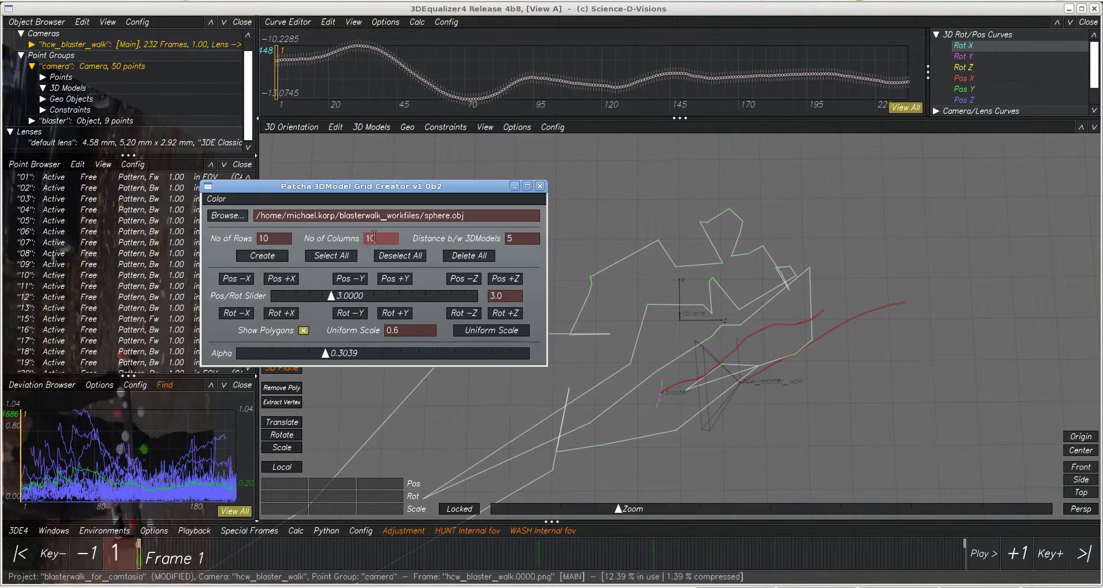
pyautogui.press('Return')
pyautogui.click(267, 259)
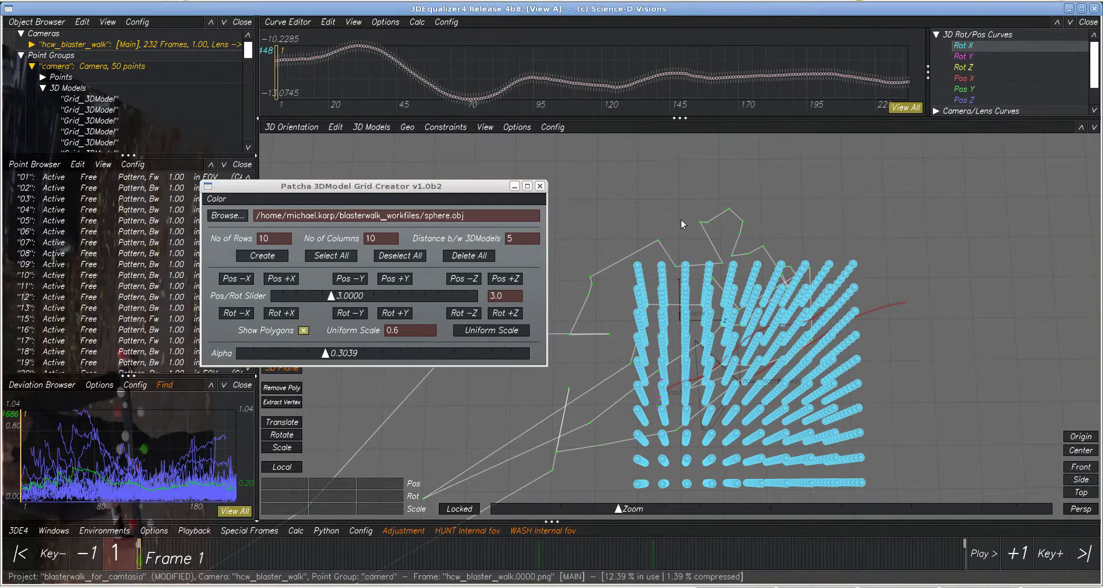
pyautogui.press('F2')
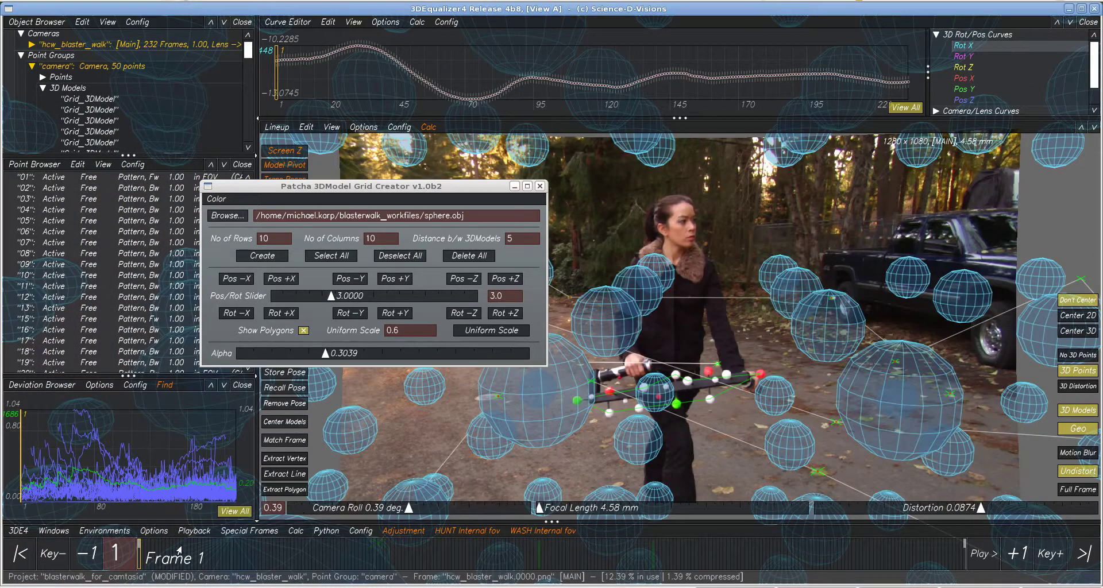
# - Scrub the shot back to frame 1, then apply uniform scale 0.6 to all spheres
pyautogui.click(282, 557)
pyautogui.moveTo(416, 557); pyautogui.dragTo(138, 556)
pyautogui.click(471, 331)
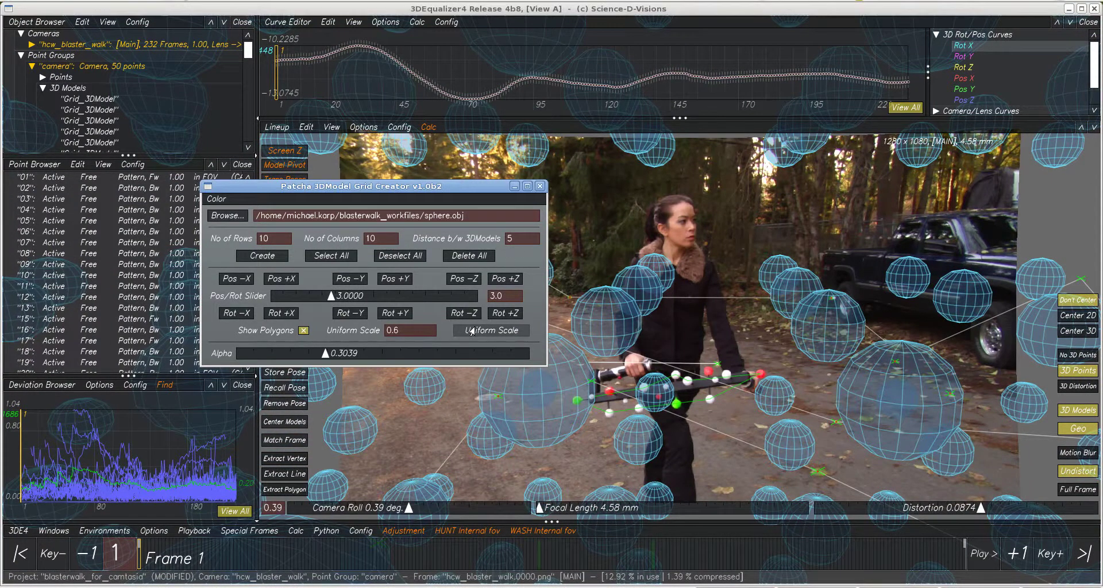
pyautogui.click(471, 331)
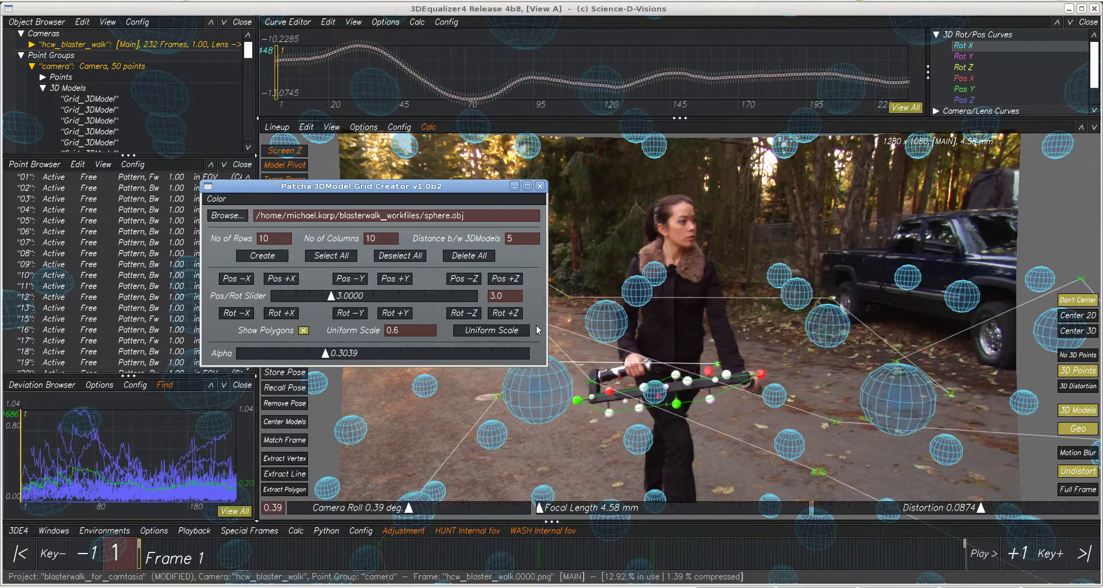
# - Change the uniform scale to .2, apply it to all spheres, and scrub the shot to check
pyautogui.doubleClick(420, 331)
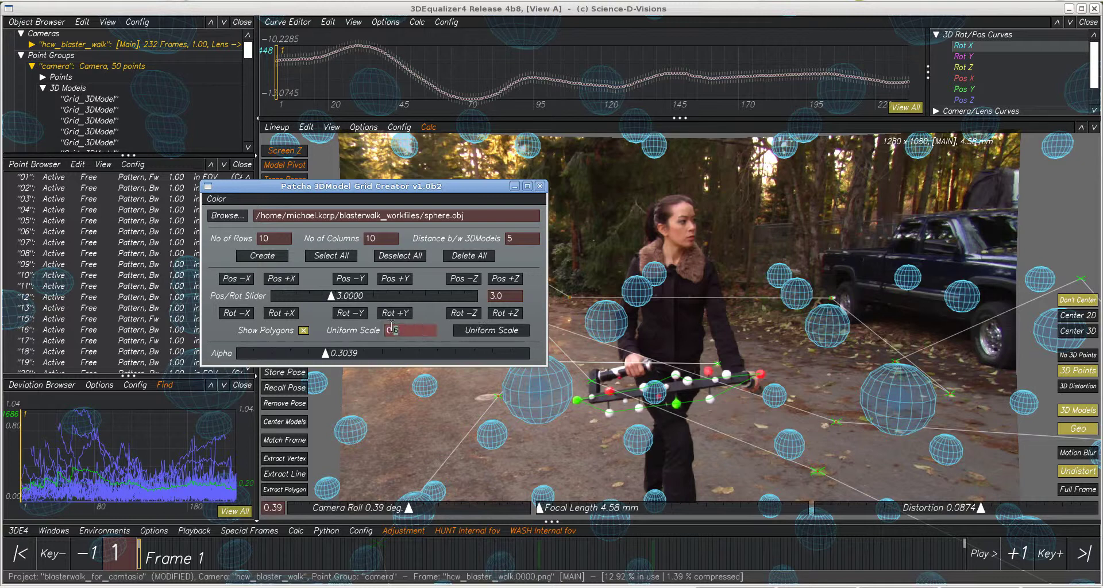
pyautogui.press('BackSpace')
pyautogui.write('.2')
pyautogui.click(492, 331)
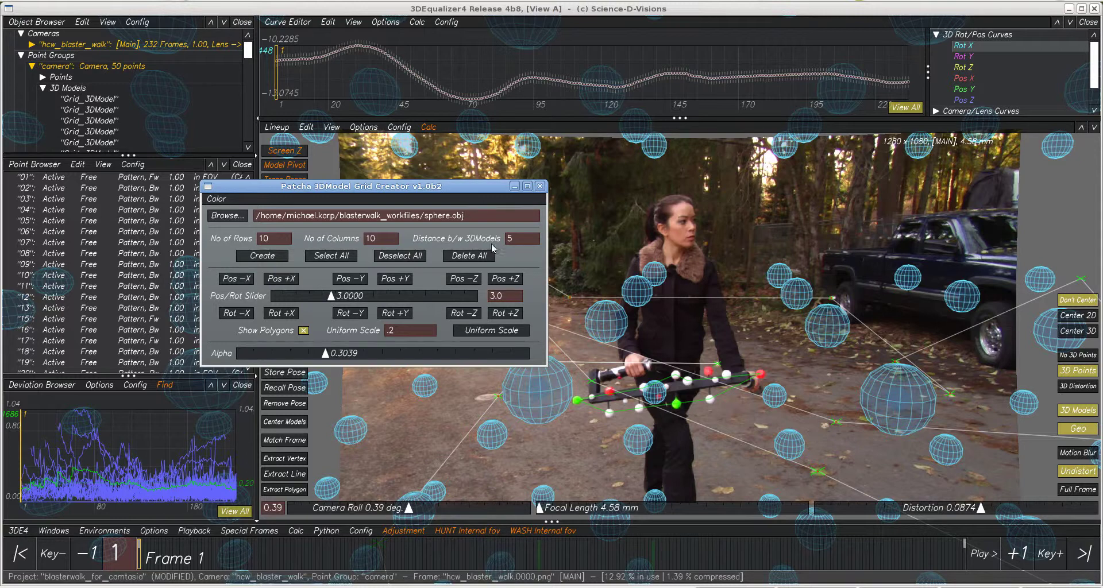
pyautogui.click(498, 331)
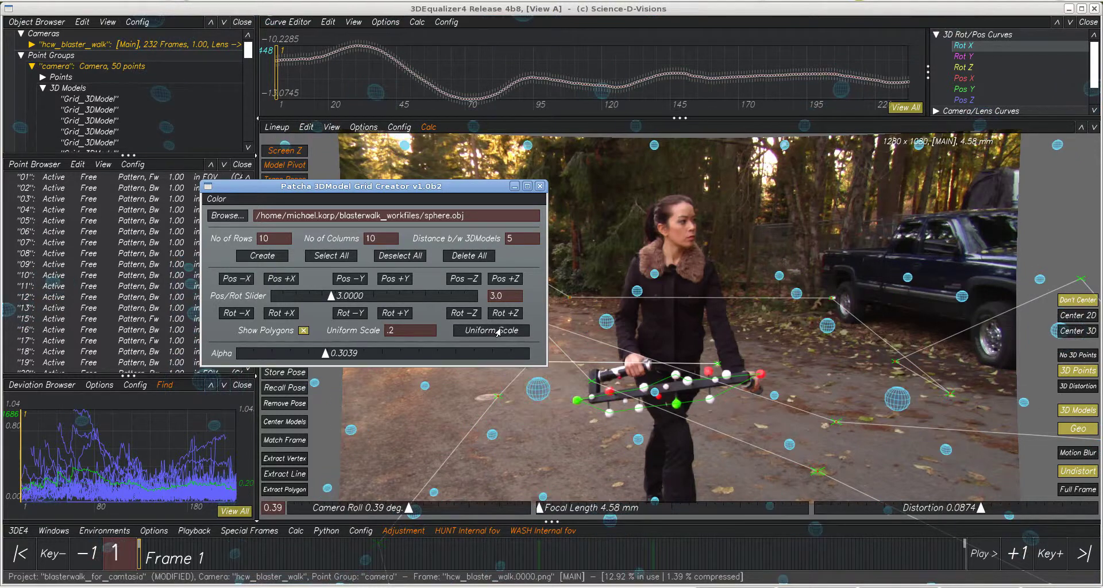
pyautogui.moveTo(173, 555); pyautogui.dragTo(138, 555)
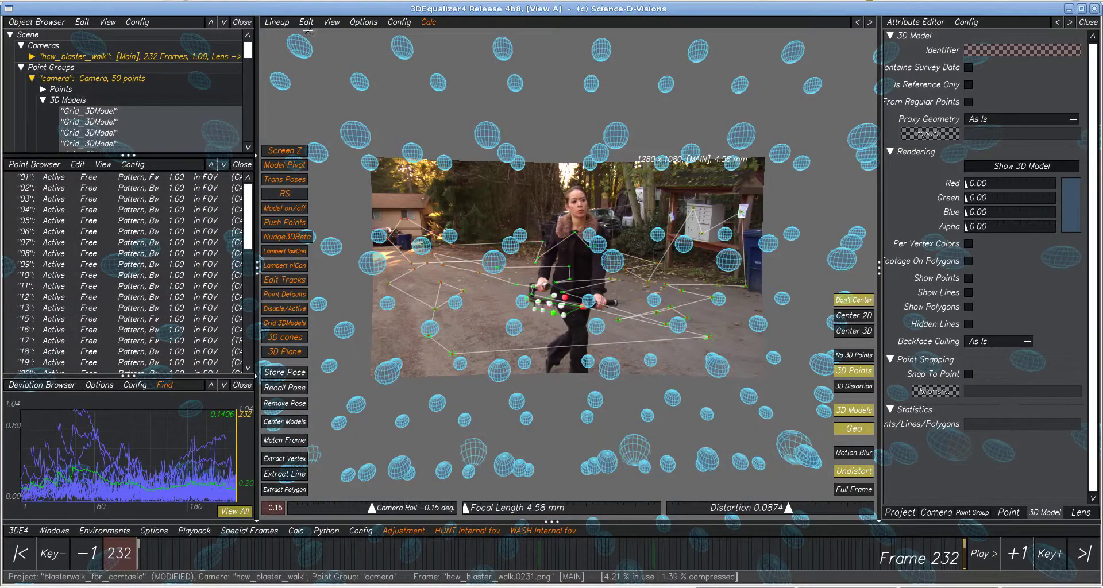
# - Reopen the Grid Creator with 10 rows and 10 columns and create the Grid_3DModel spheres
pyautogui.click(304, 23)
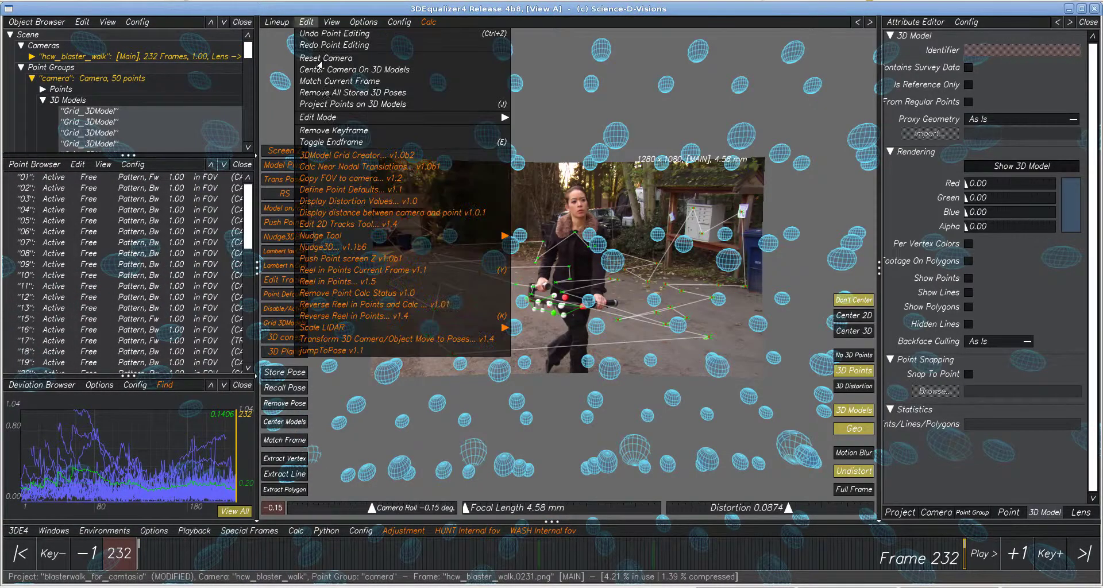
pyautogui.click(333, 156)
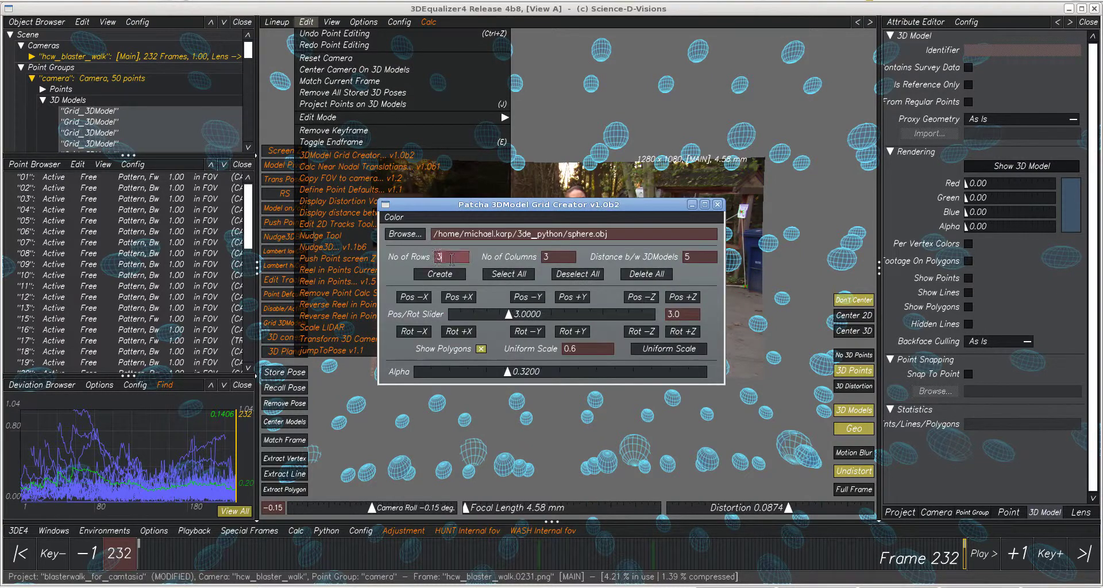
pyautogui.write('10')
pyautogui.press('Tab')
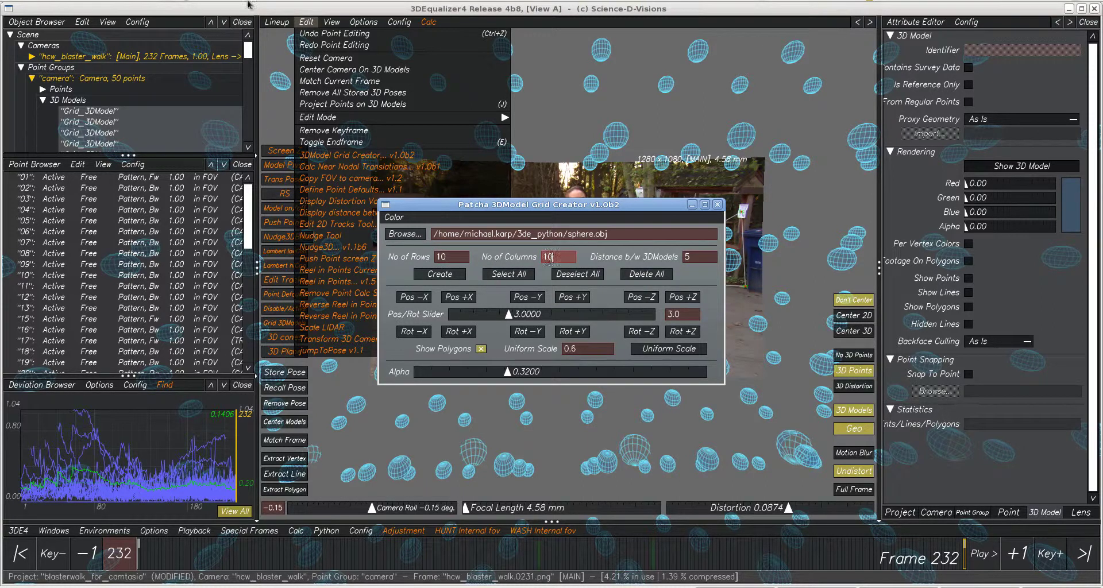
pyautogui.click(247, 68)
pyautogui.click(247, 68)
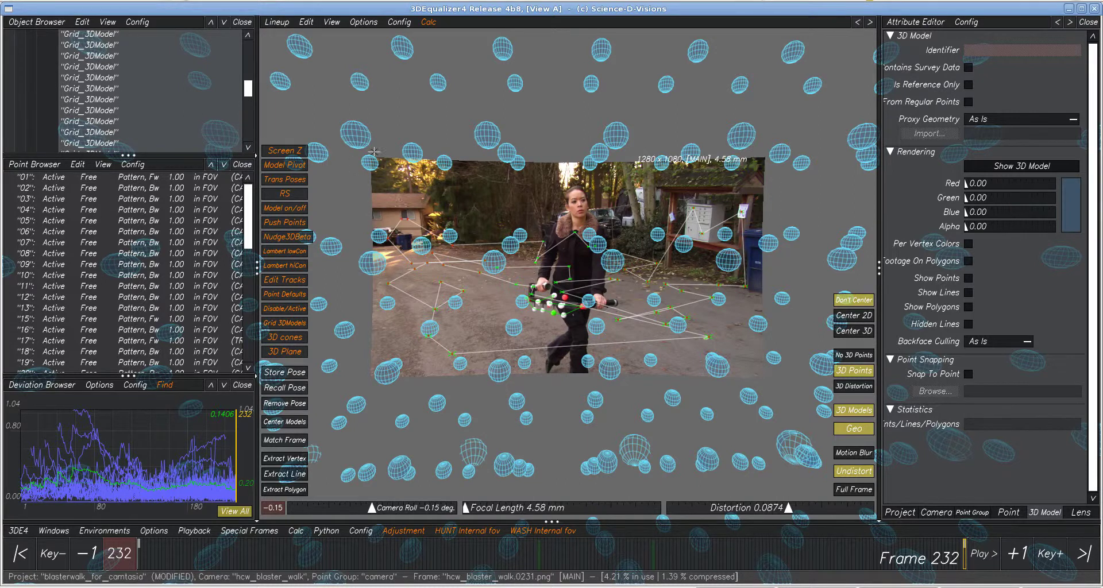
# - Switch to the 3D Orientation view, then start and cancel Export 3D Models as OBJ
pyautogui.moveTo(247, 94); pyautogui.dragTo(248, 50)
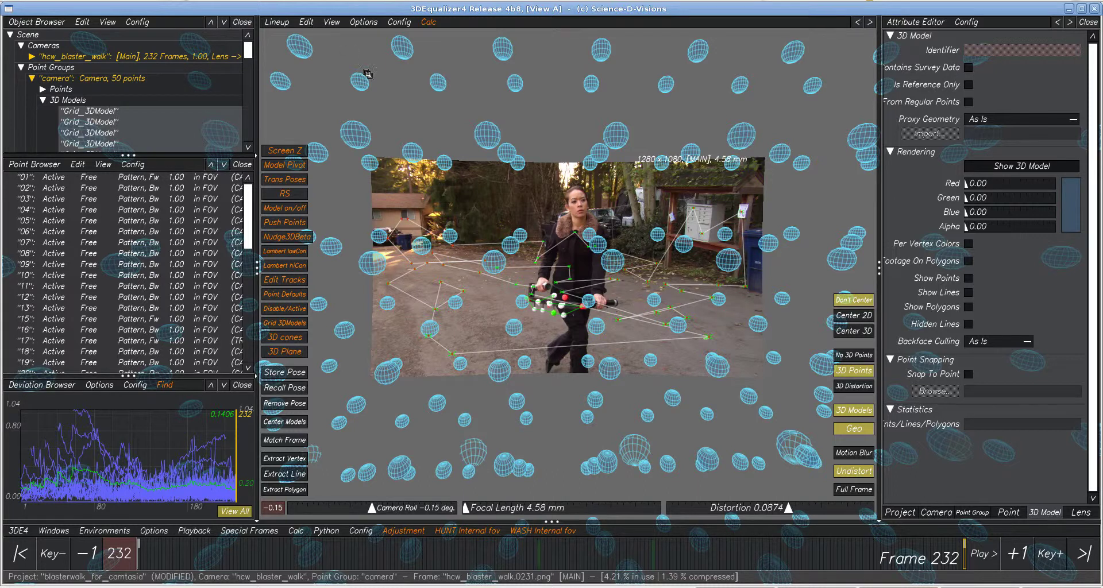
pyautogui.press('F3')
pyautogui.click(371, 21)
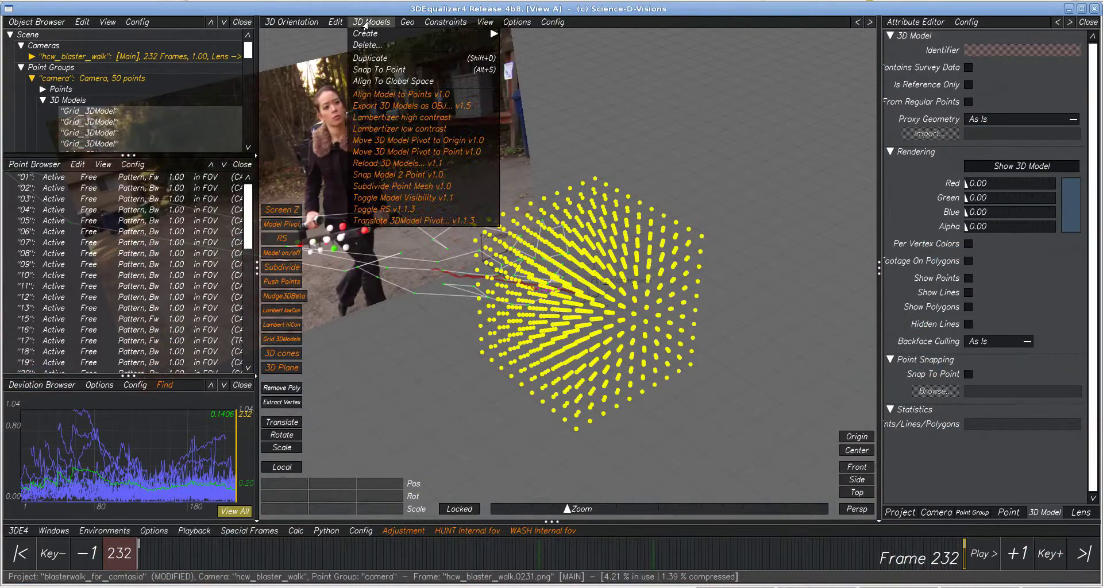
pyautogui.click(381, 106)
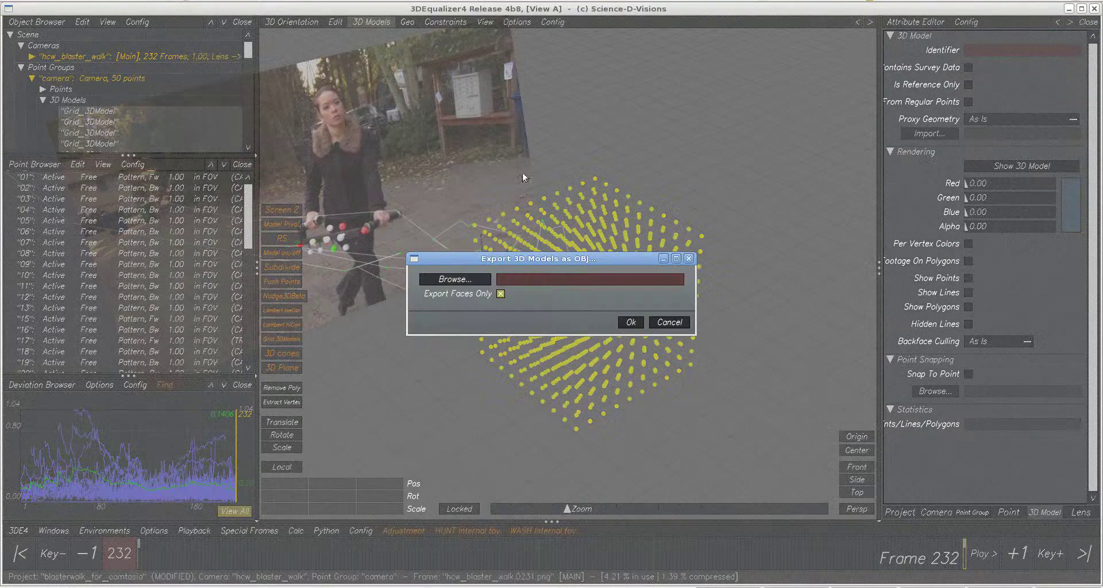
pyautogui.click(669, 322)
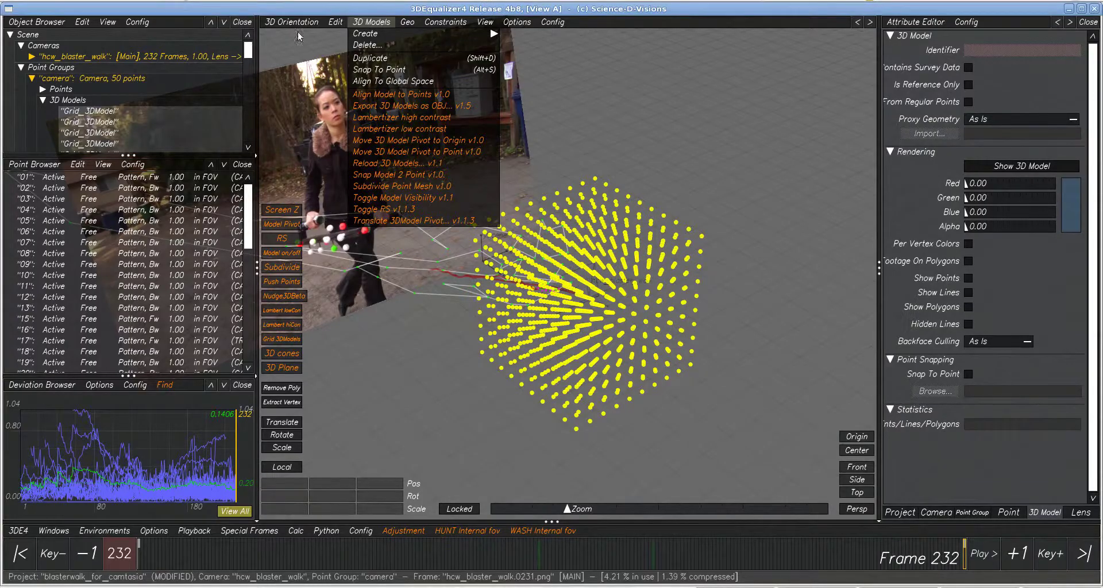
# - Import grid.obj as a new 3D model via Add New > Import Obj File
pyautogui.rightClick(114, 113)
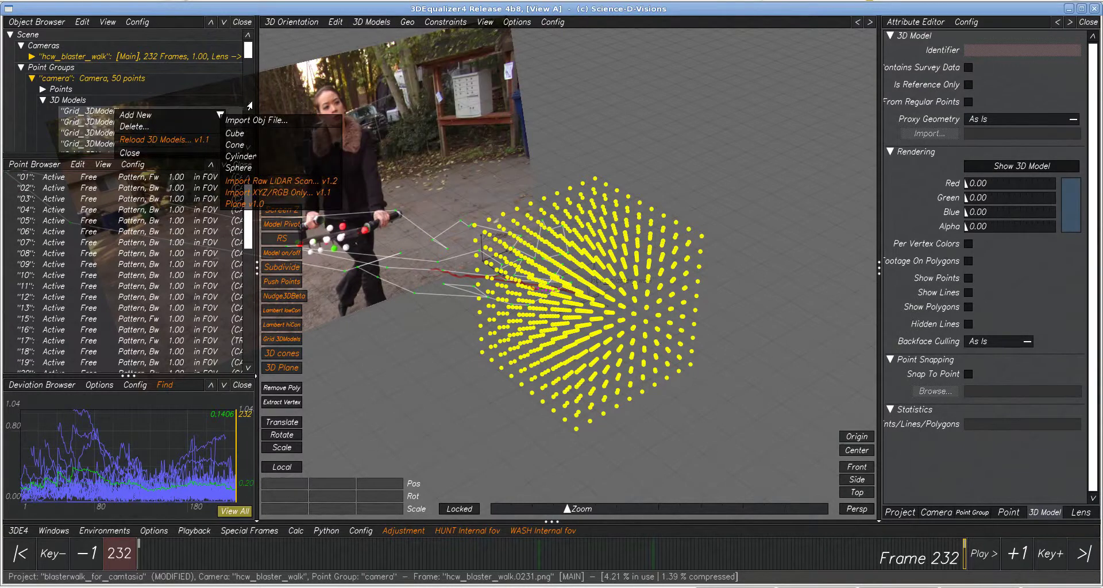
pyautogui.click(253, 121)
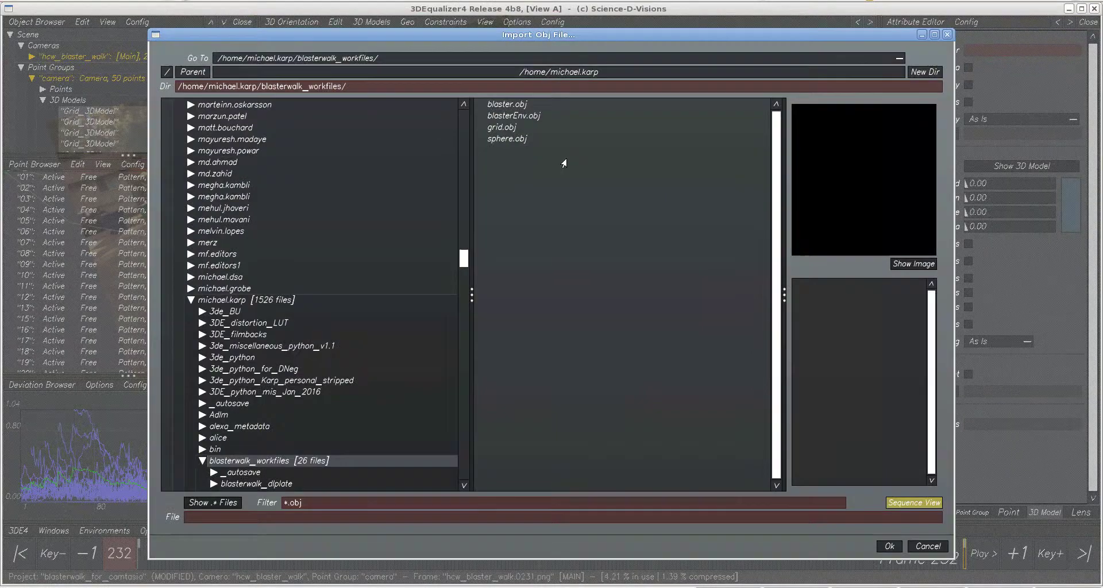
pyautogui.click(506, 128)
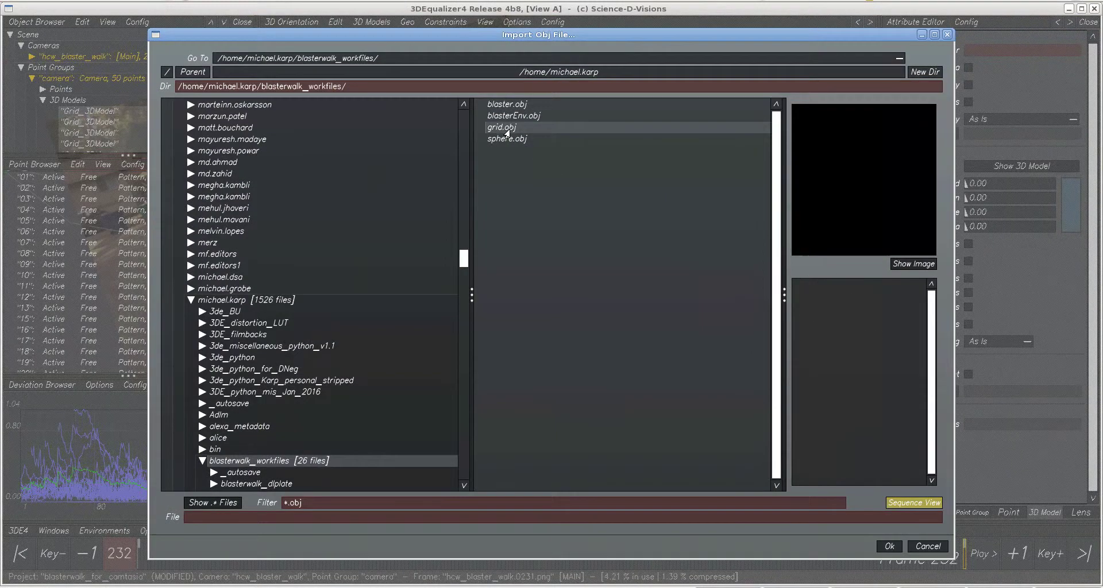
pyautogui.click(889, 546)
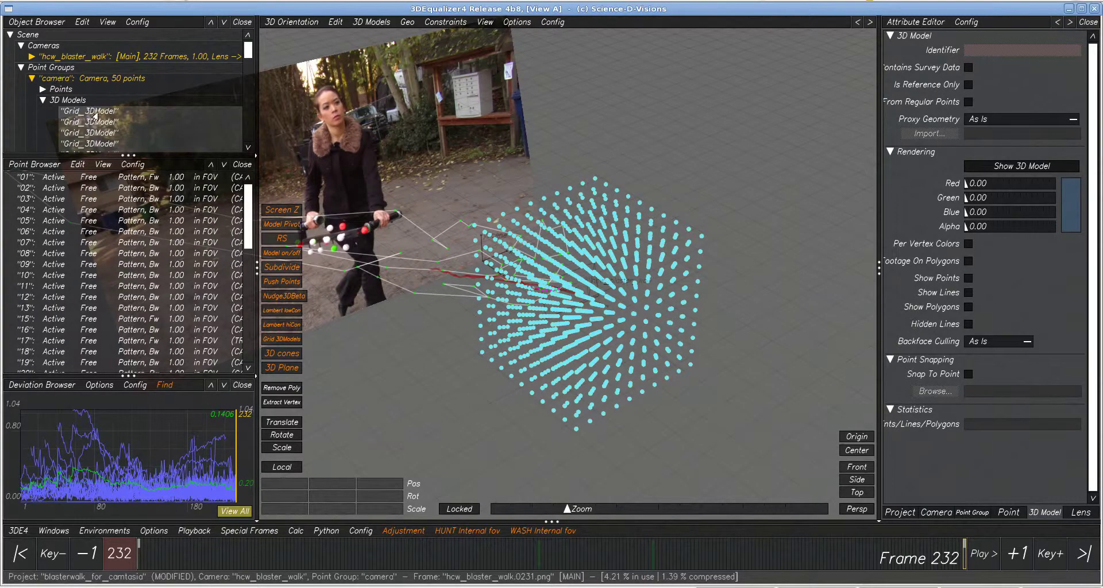
# - Select all 1000 Grid_3DModel spheres and delete them
pyautogui.click(95, 115)
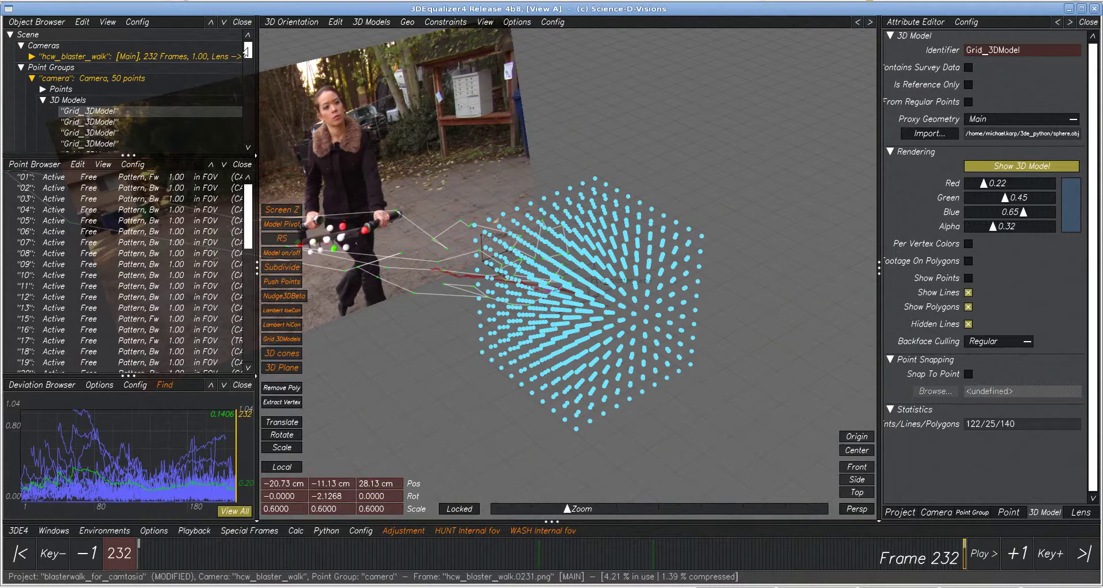
pyautogui.moveTo(248, 51); pyautogui.dragTo(249, 143)
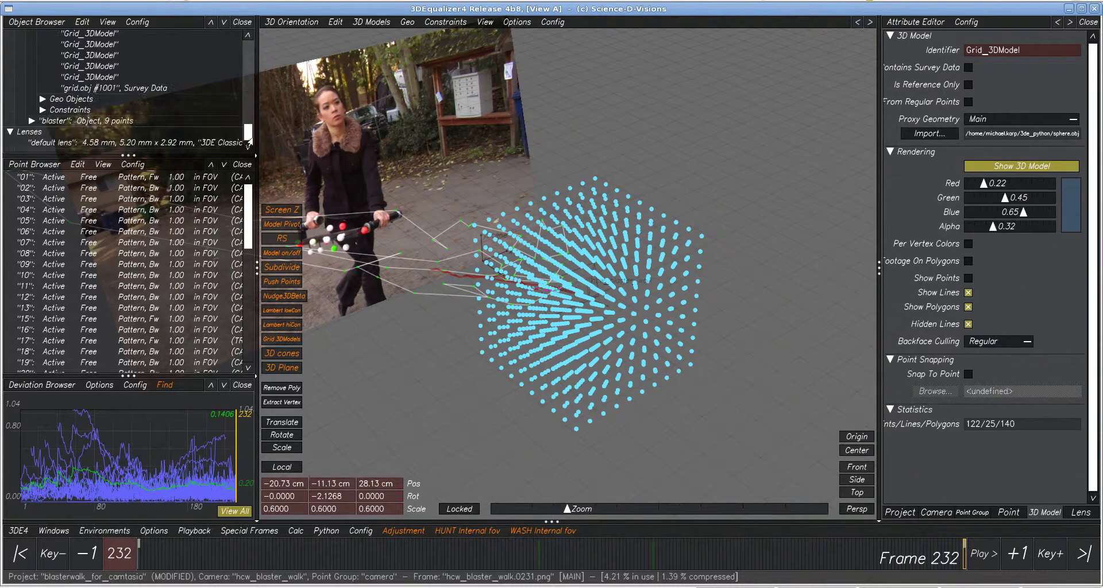
pyautogui.keyDown('shift'); pyautogui.click(102, 77); pyautogui.keyUp('shift')
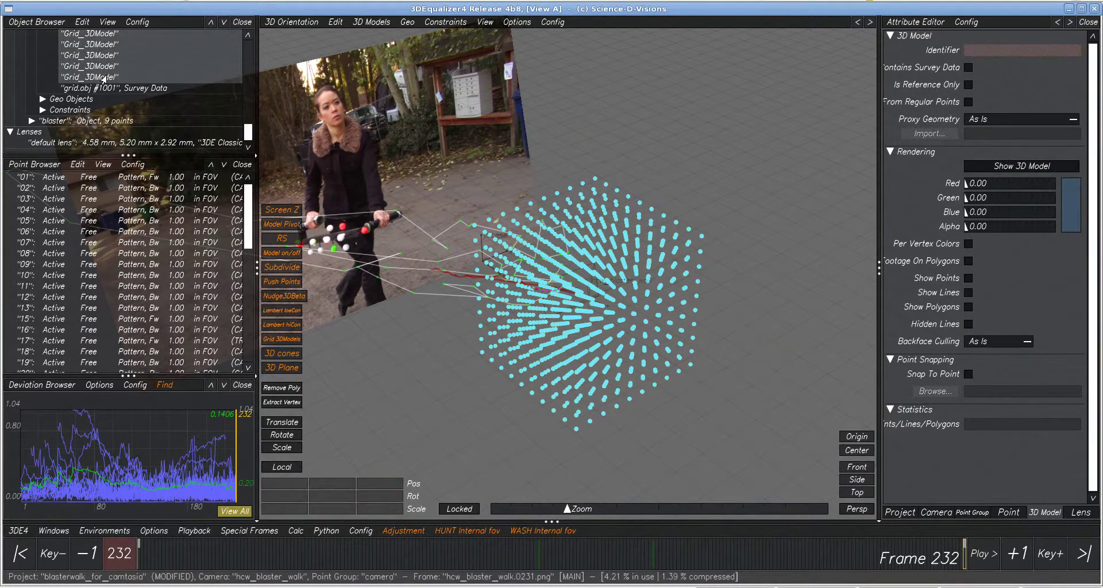
pyautogui.press('Delete')
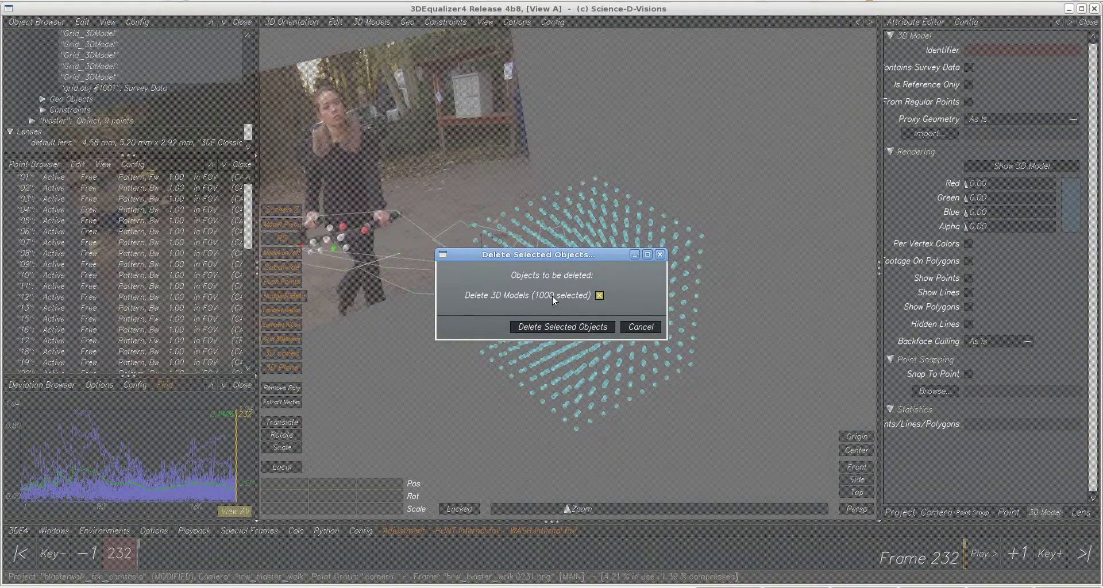
pyautogui.click(541, 327)
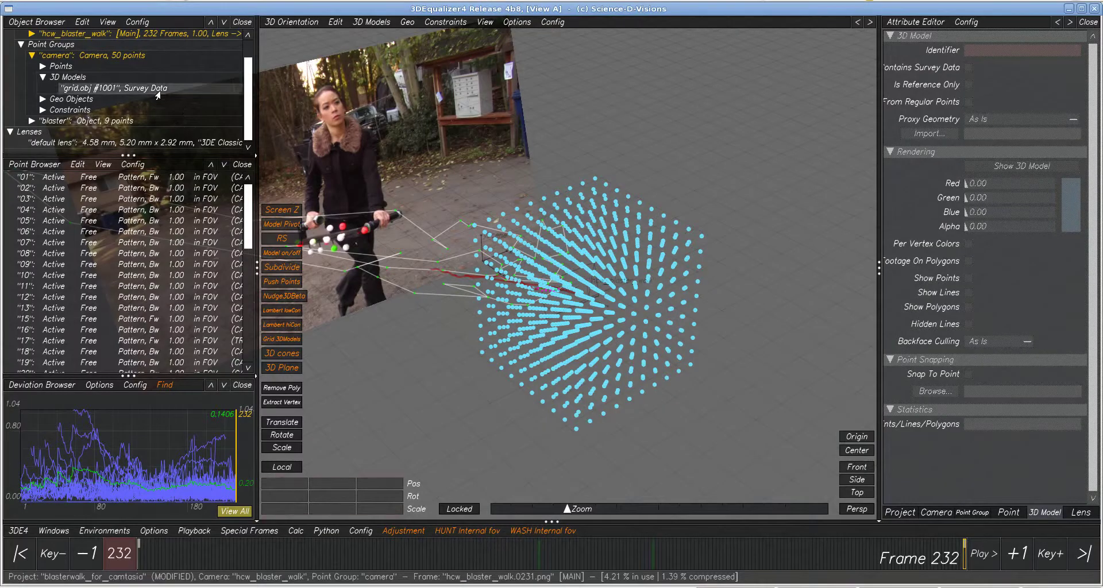
# - Select grid.obj #1001 at frame 47, inspect the grid in 3D, and return to Lineup view
pyautogui.click(157, 91)
pyautogui.moveTo(341, 565); pyautogui.dragTo(303, 565)
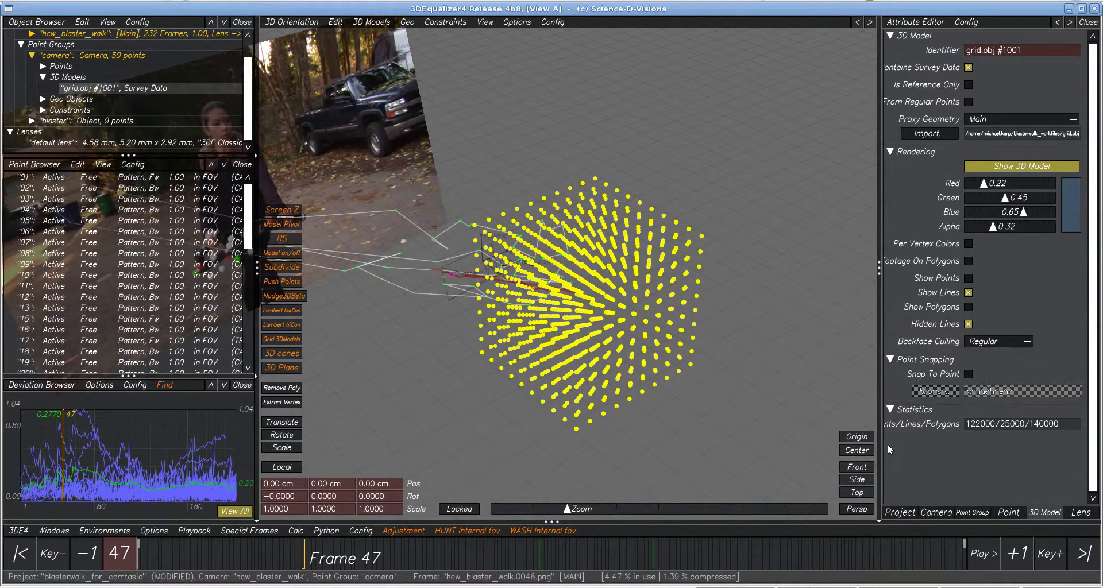
pyautogui.moveTo(716, 396)
pyautogui.mouseDown(button='middle')
pyautogui.moveTo(747, 397)
pyautogui.moveTo(724, 403)
pyautogui.mouseUp(button='middle')
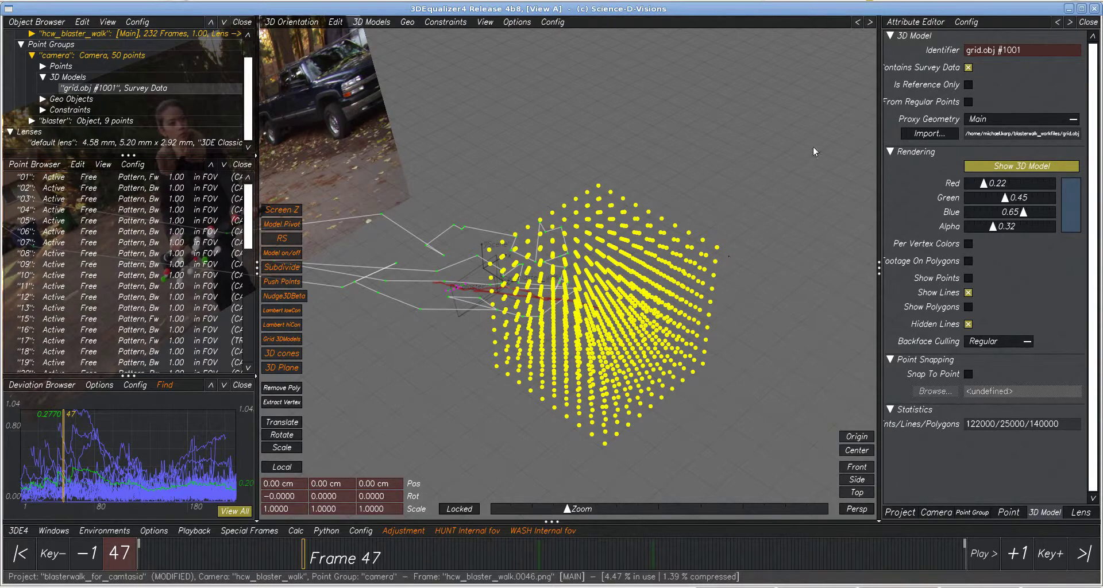
pyautogui.press('F2')
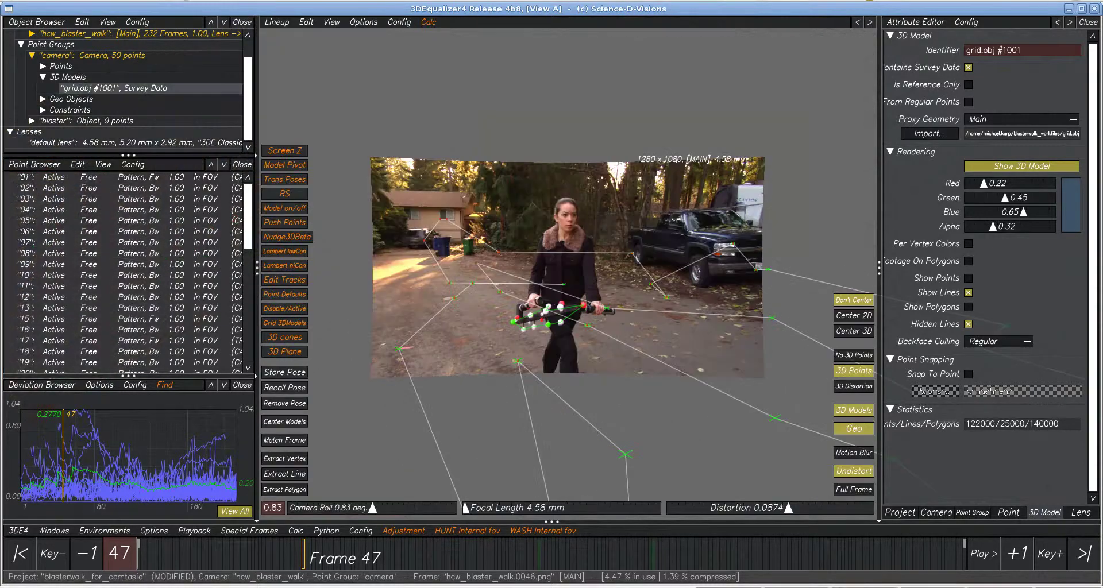
# - Open the 3DModel Grid Creator script's source code in gedit from the Lineup Edit menu
pyautogui.click(305, 23)
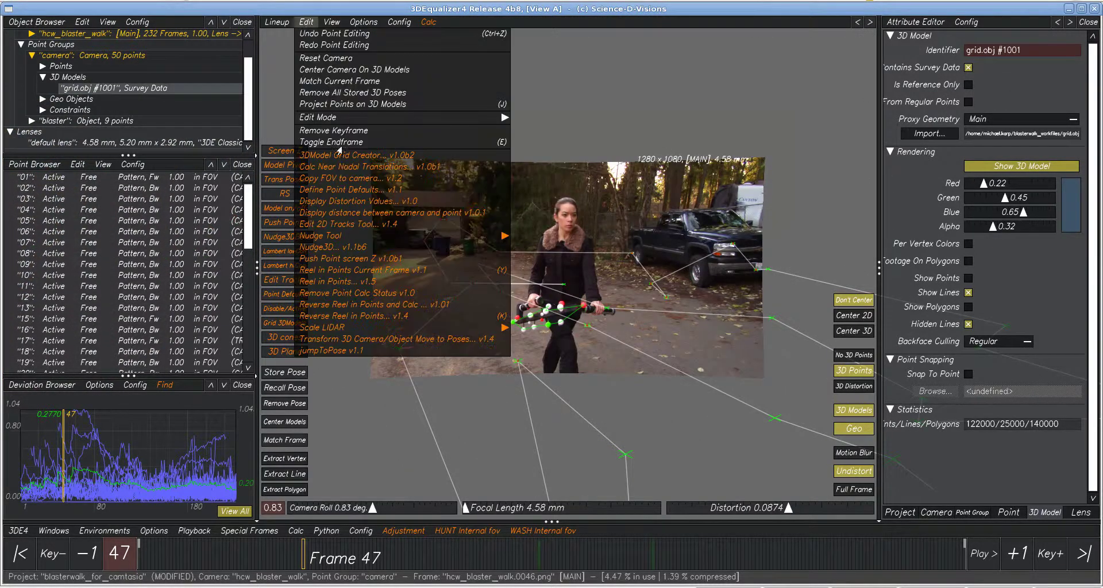
pyautogui.rightClick(341, 163)
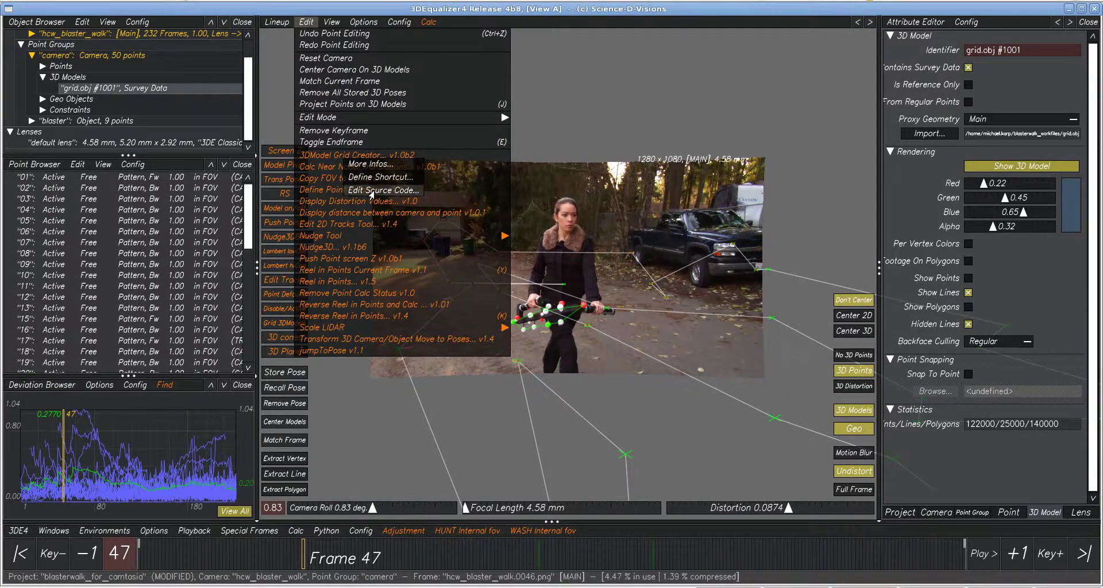
pyautogui.click(370, 191)
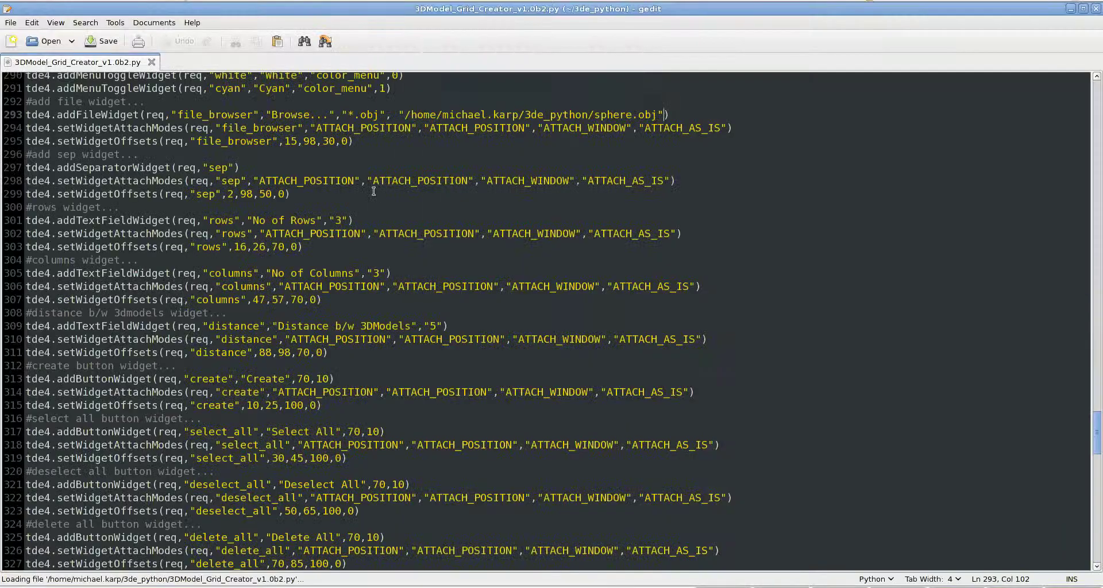
# - Return to 3DEqualizer4 and reopen the Grid Creator dialog to check its defaults
pyautogui.click(1069, 8)
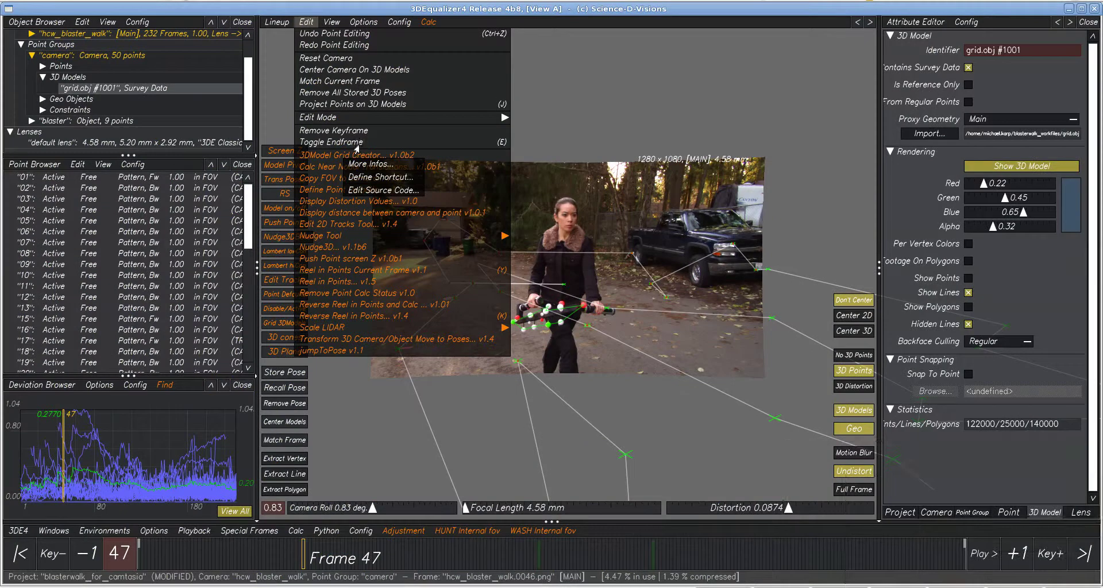
pyautogui.rightClick(327, 157)
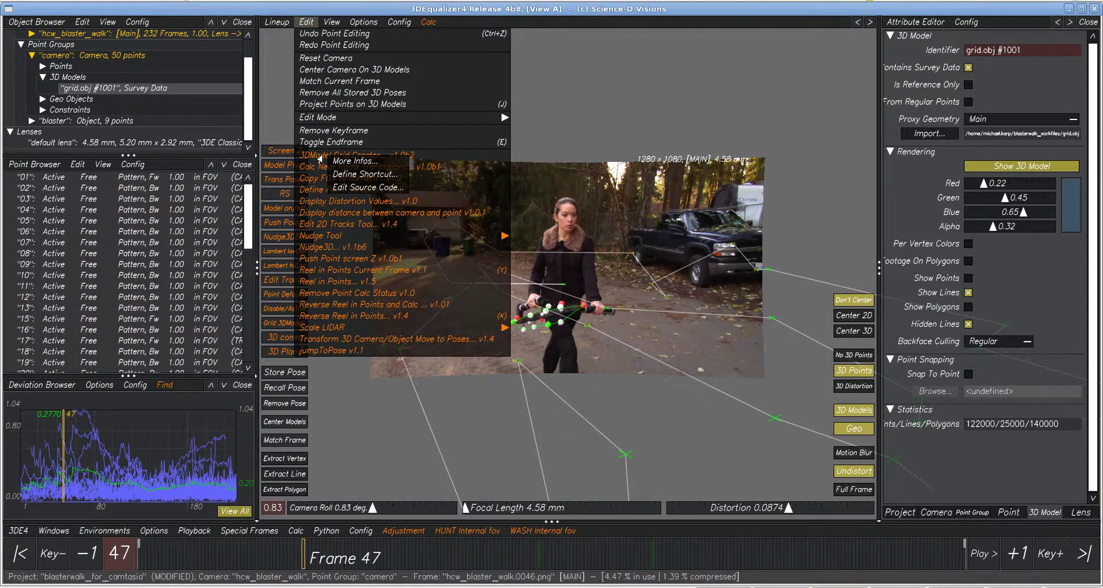
pyautogui.click(320, 155)
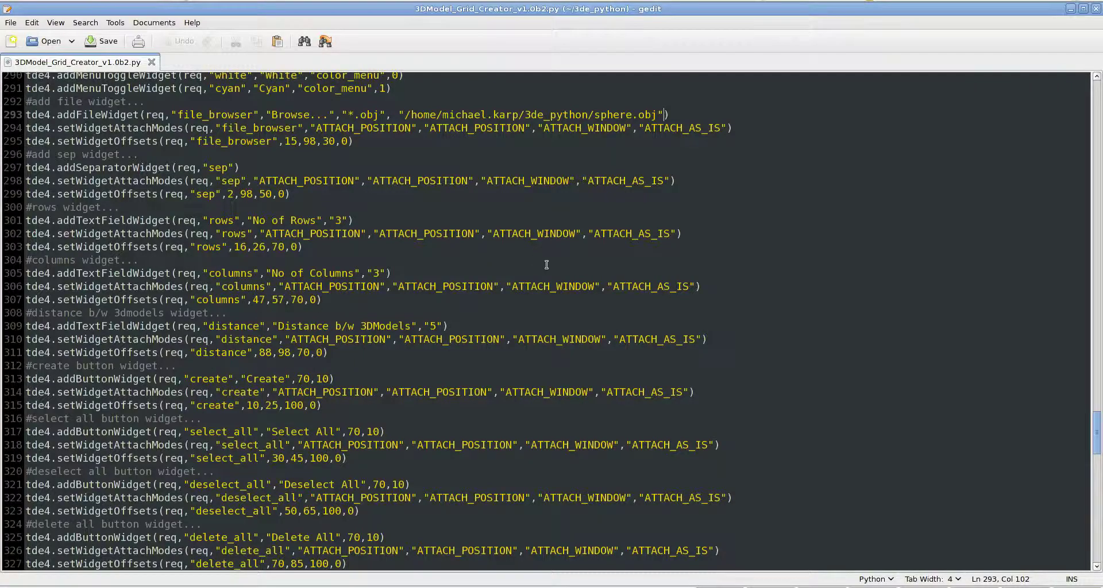
pyautogui.scroll(2, 415, 173)
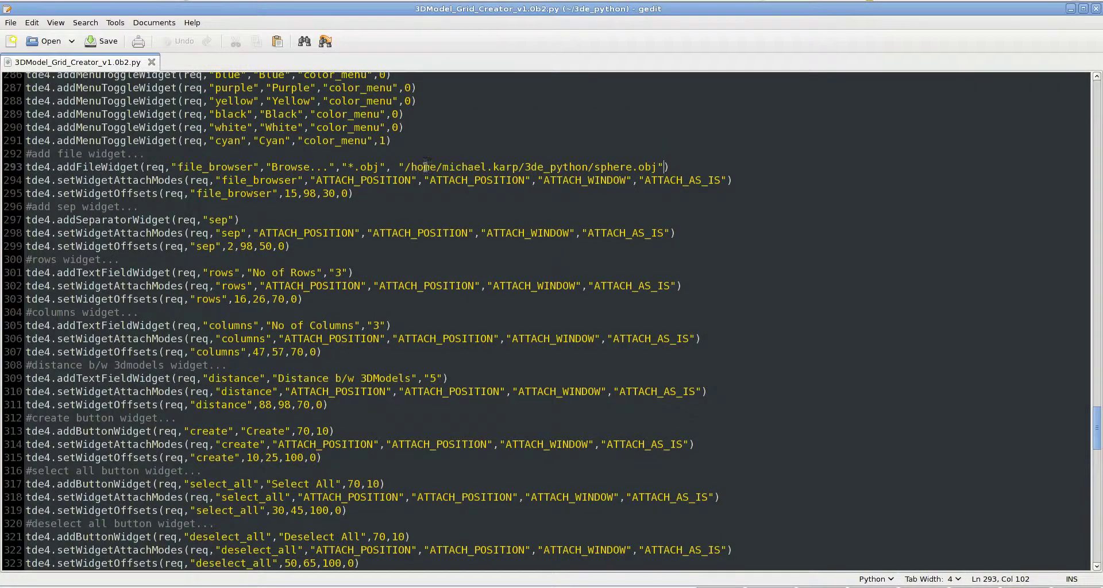